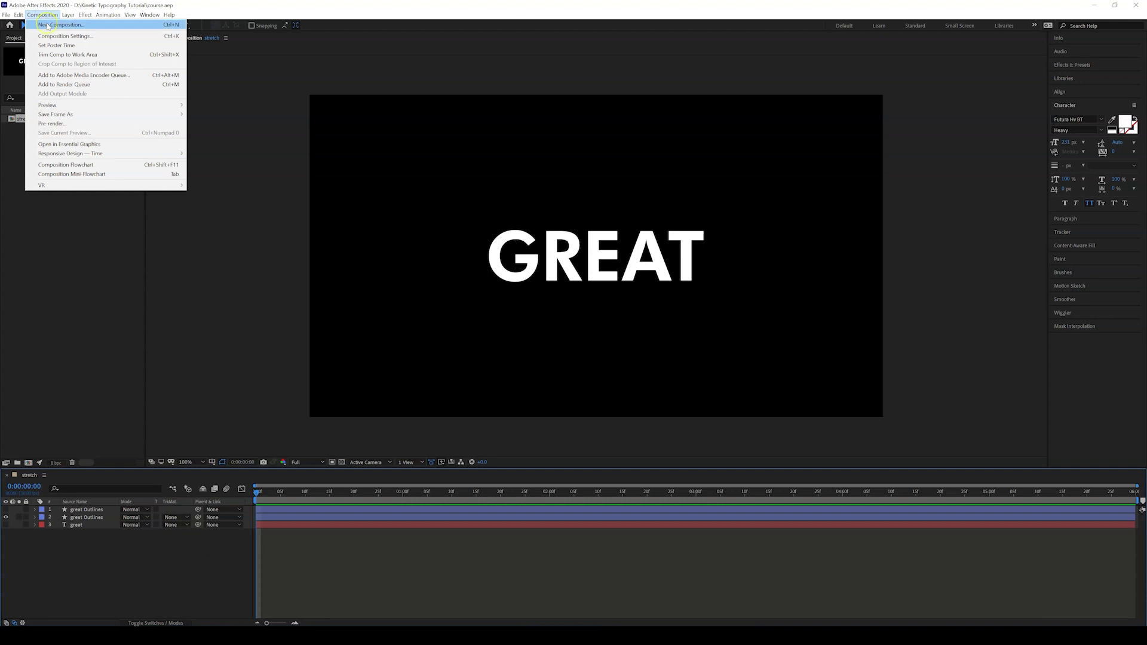
# - Create a composition named echo at 1920 × 1080 px, 30 fps and six seconds long
pyautogui.click(60, 25)
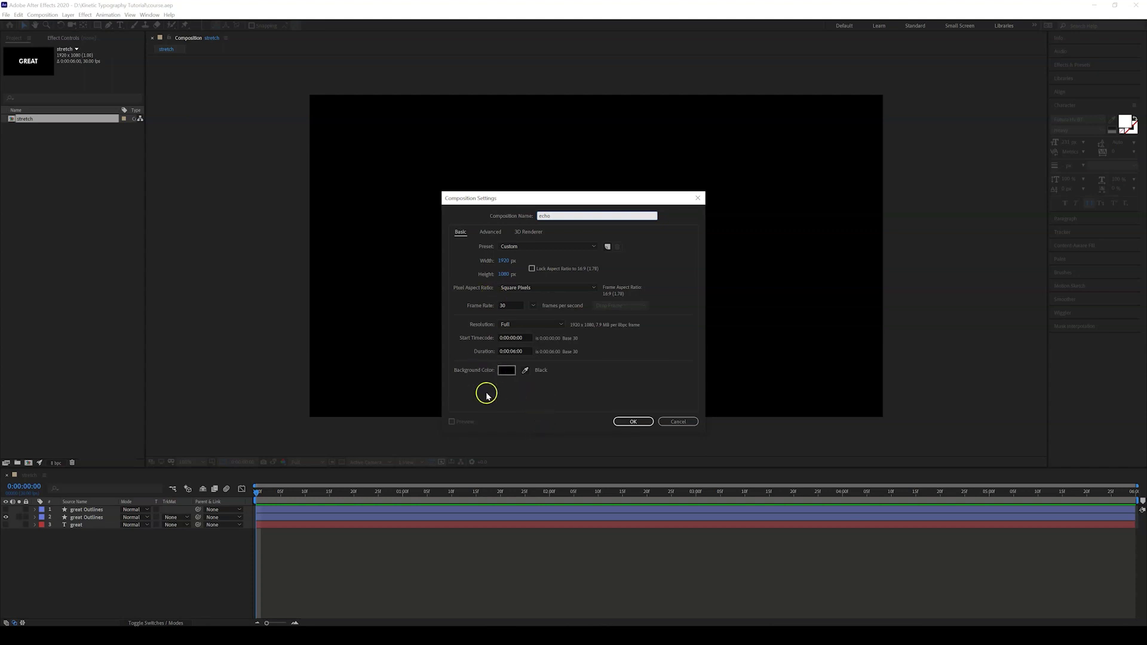
pyautogui.click(639, 425)
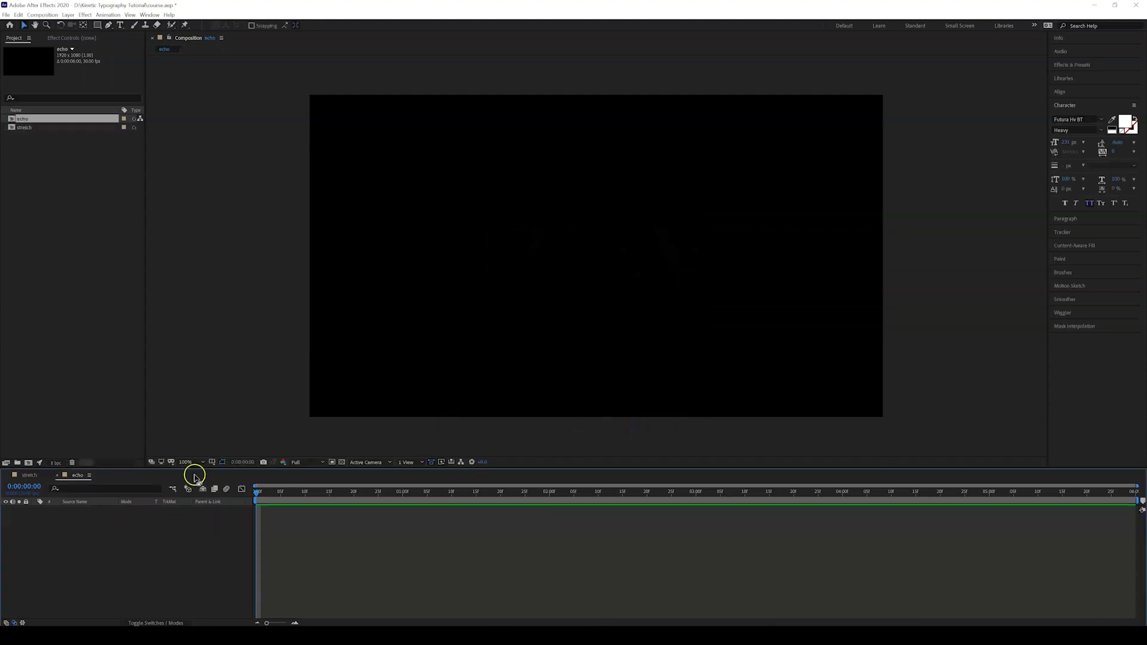
# - Copy the great text layer from the stretch composition and paste it into the echo composition
pyautogui.click(25, 475)
pyautogui.click(69, 478)
pyautogui.click(48, 477)
pyautogui.click(68, 477)
pyautogui.click(42, 476)
pyautogui.click(78, 525)
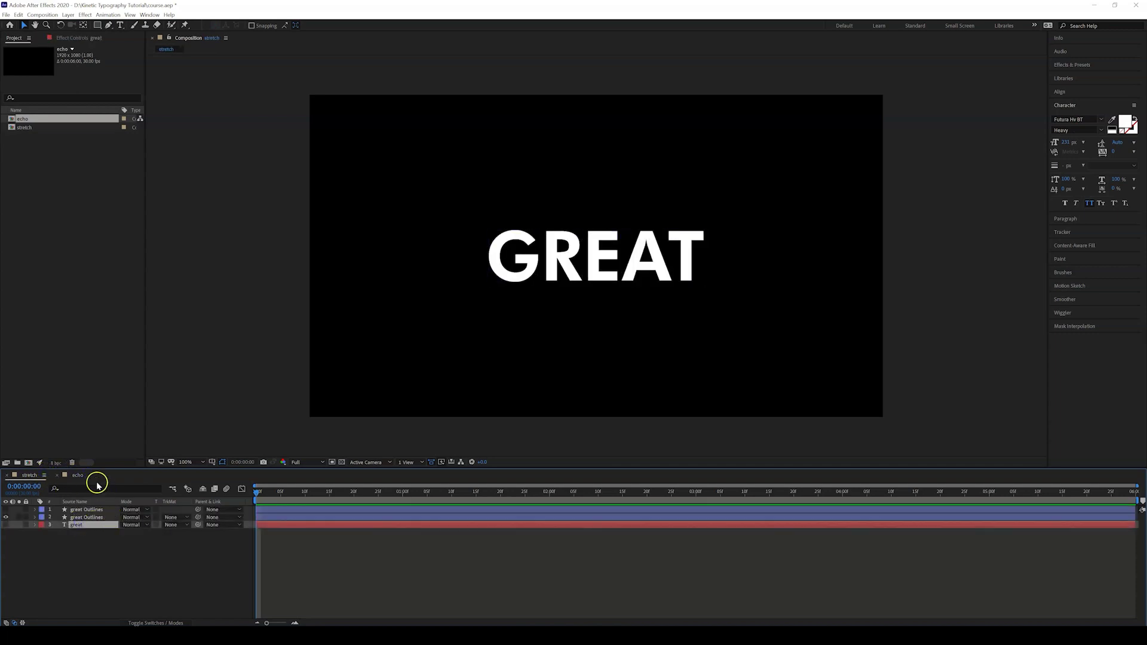
pyautogui.click(77, 476)
pyautogui.hotkey('ctrl', 'v')
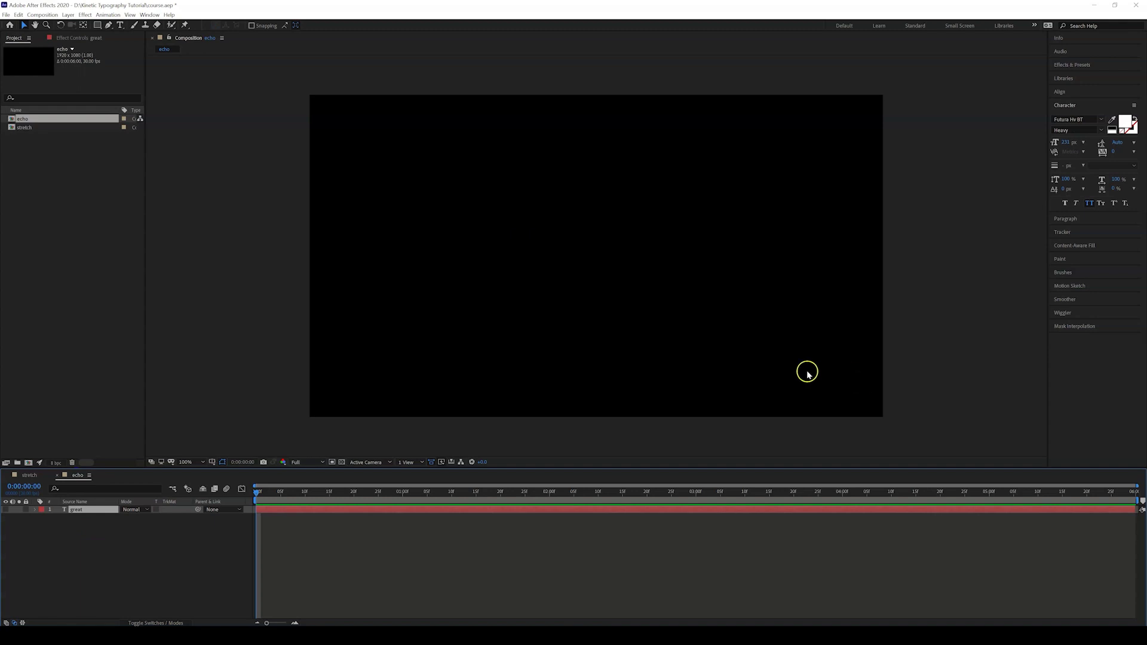
# - Centre the pasted great text layer horizontally in the composition and turn on its visibility
pyautogui.click(1066, 92)
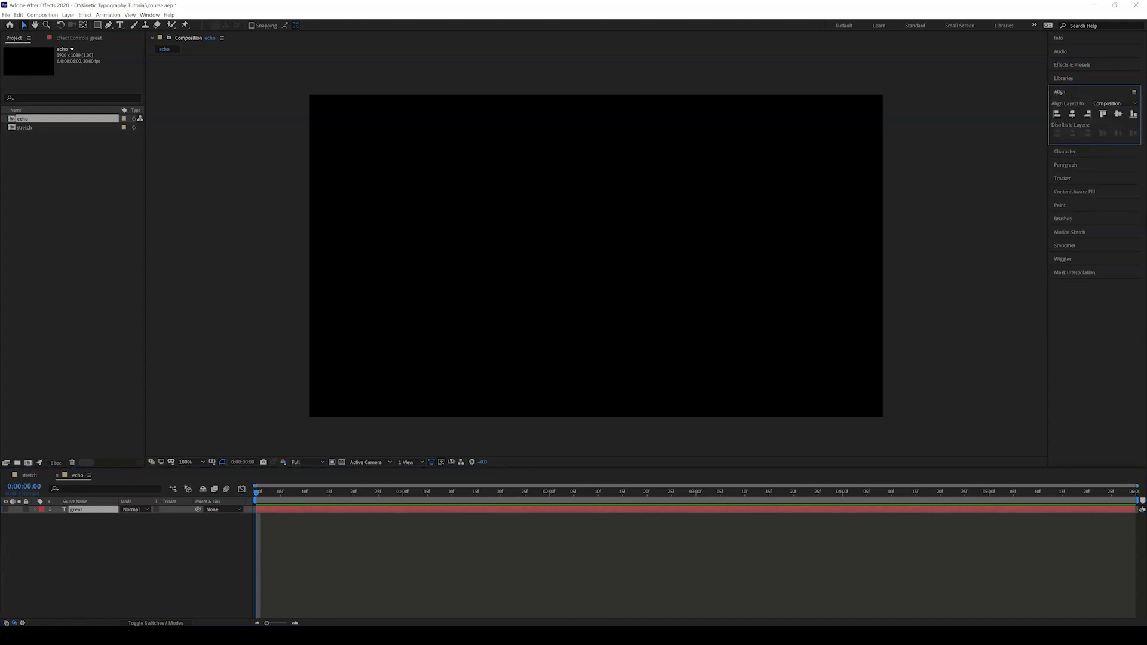
pyautogui.click(1073, 112)
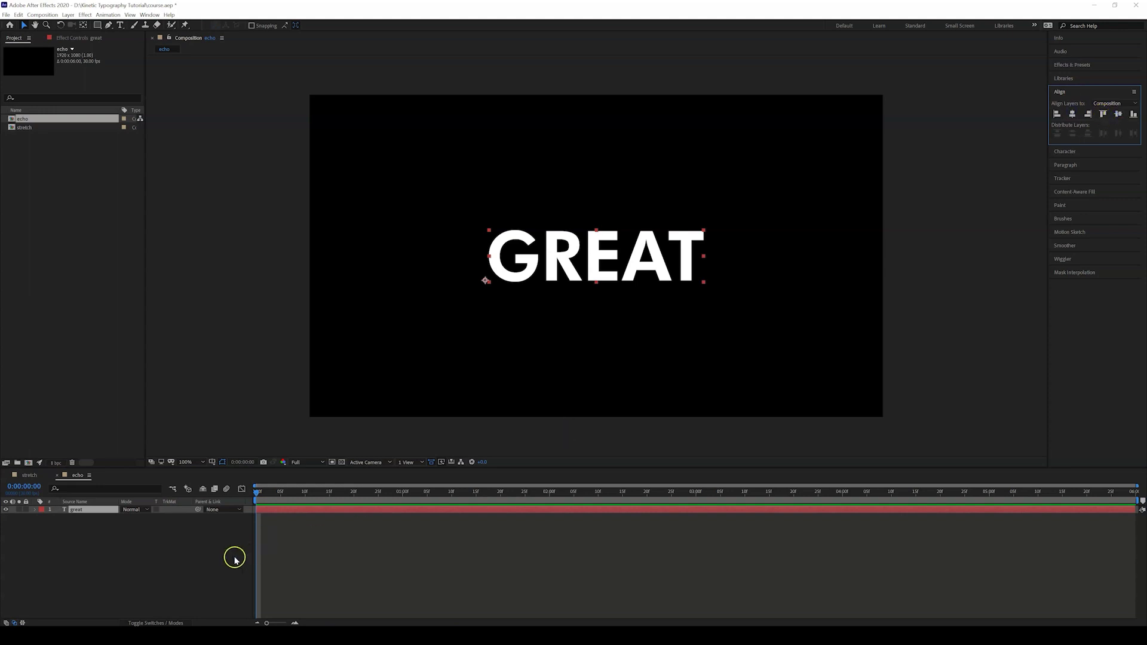
pyautogui.click(179, 536)
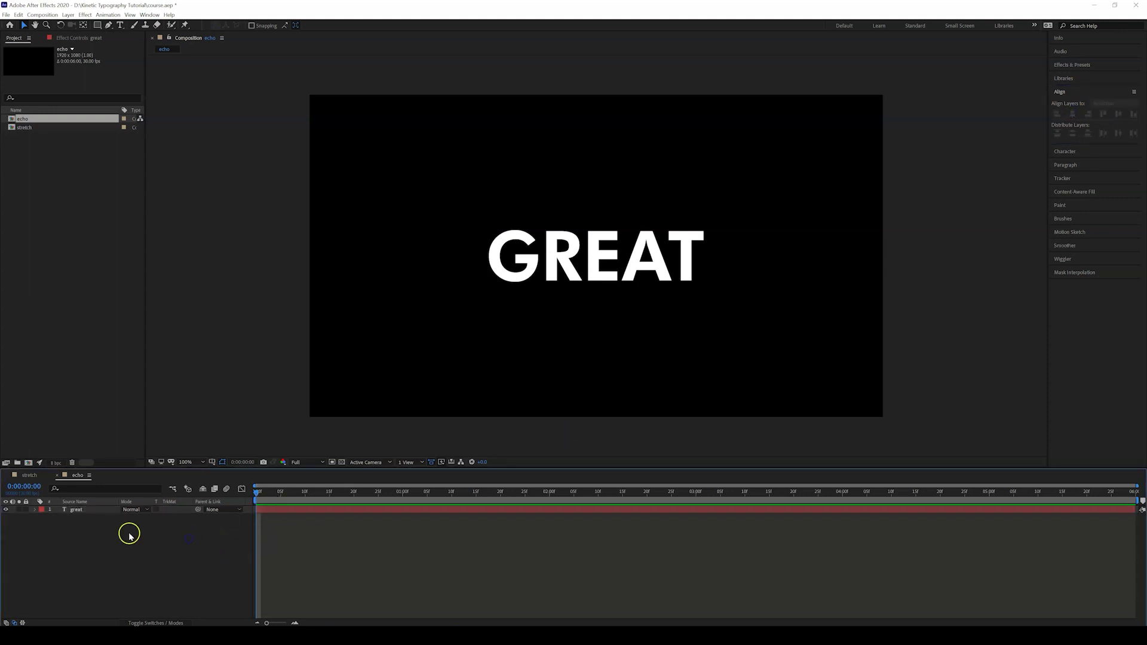
# - Find the Echo effect and apply it to the great text layer
pyautogui.click(84, 510)
pyautogui.click(1074, 64)
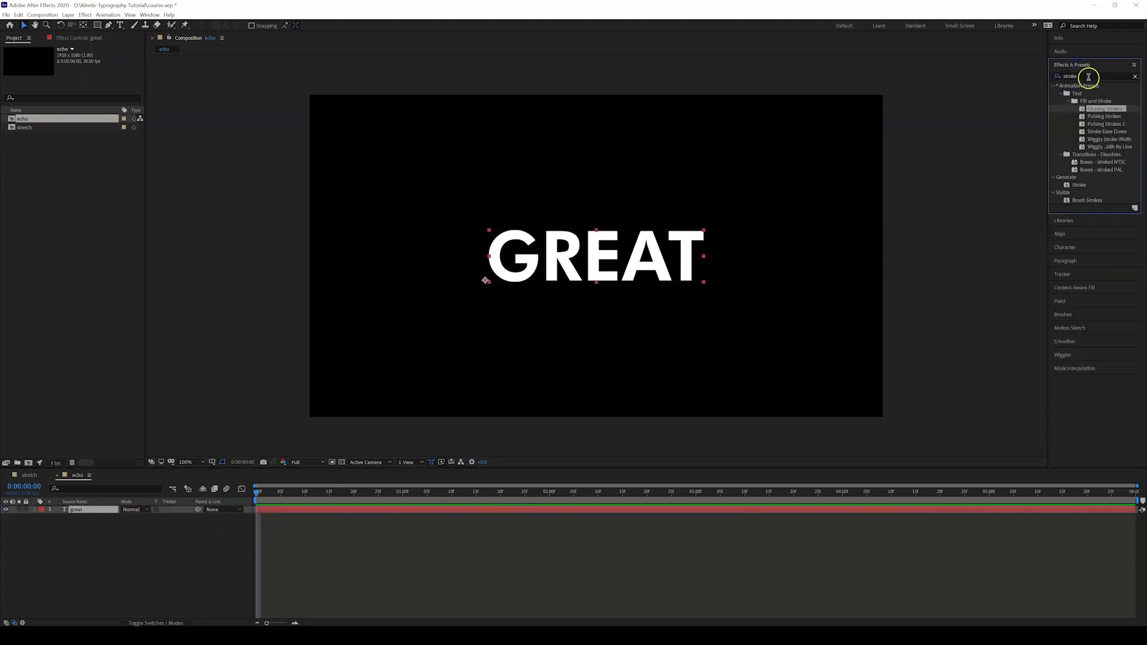
pyautogui.moveTo(1089, 76); pyautogui.dragTo(1034, 82)
pyautogui.write('echo')
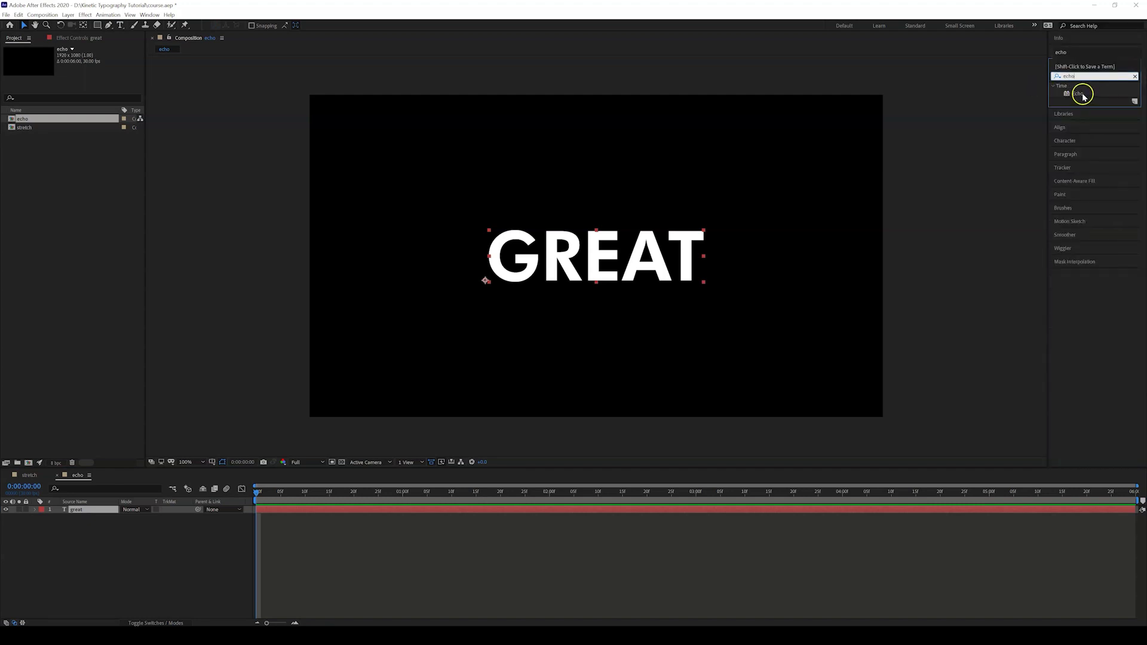
pyautogui.moveTo(1083, 96); pyautogui.dragTo(92, 512)
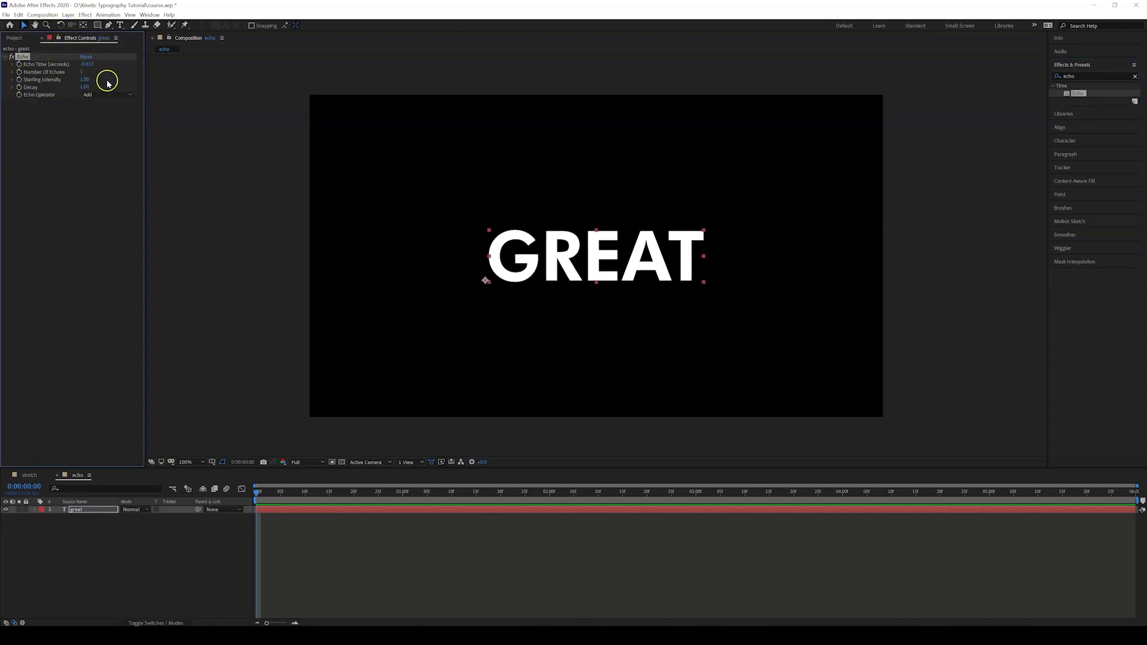
# - Preview the text with the Echo effect and try a different Starting Intensity
pyautogui.press('space')
pyautogui.press('space')
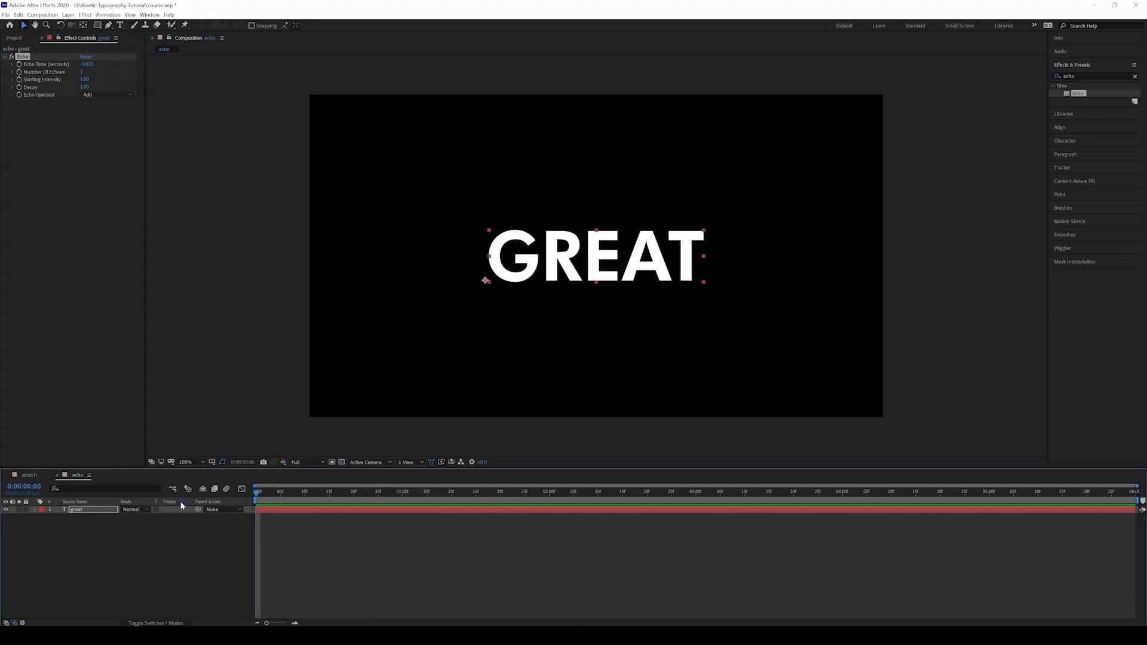
pyautogui.click(87, 80)
pyautogui.moveTo(88, 79); pyautogui.dragTo(118, 74)
pyautogui.hotkey('ctrl', 'z')
pyautogui.click(566, 430)
pyautogui.press('space')
# - Keyframe the great layer's Position at the start and at 0:00:01:21, moving the text to the frame's lower-left corner at the second keyframe
pyautogui.click(91, 510)
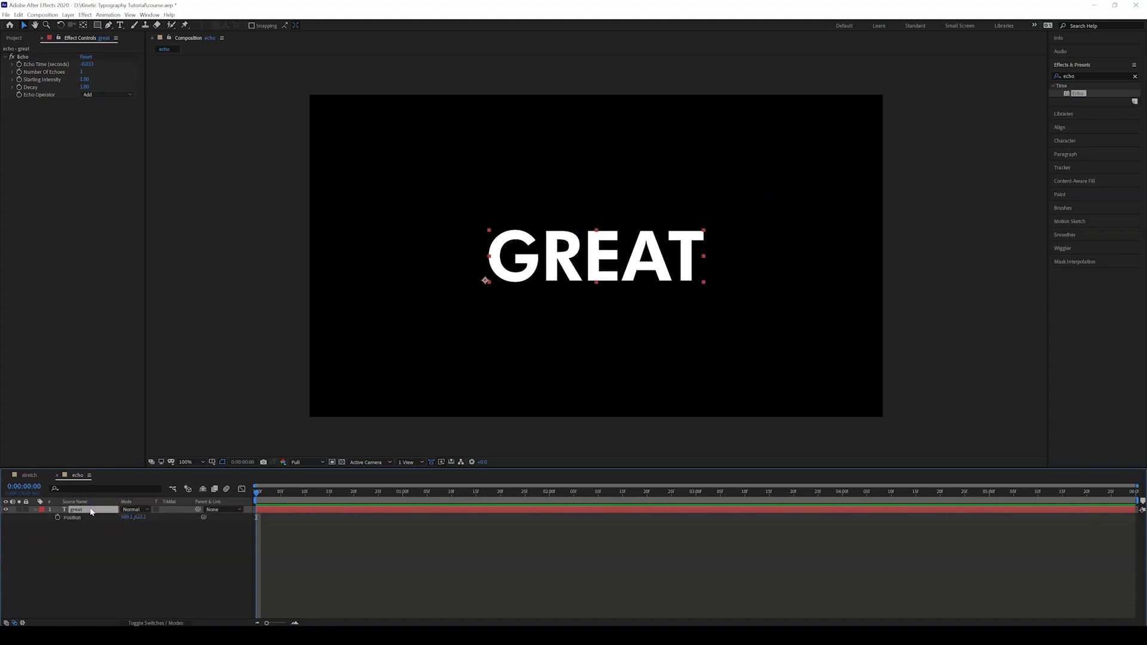
pyautogui.click(33, 511)
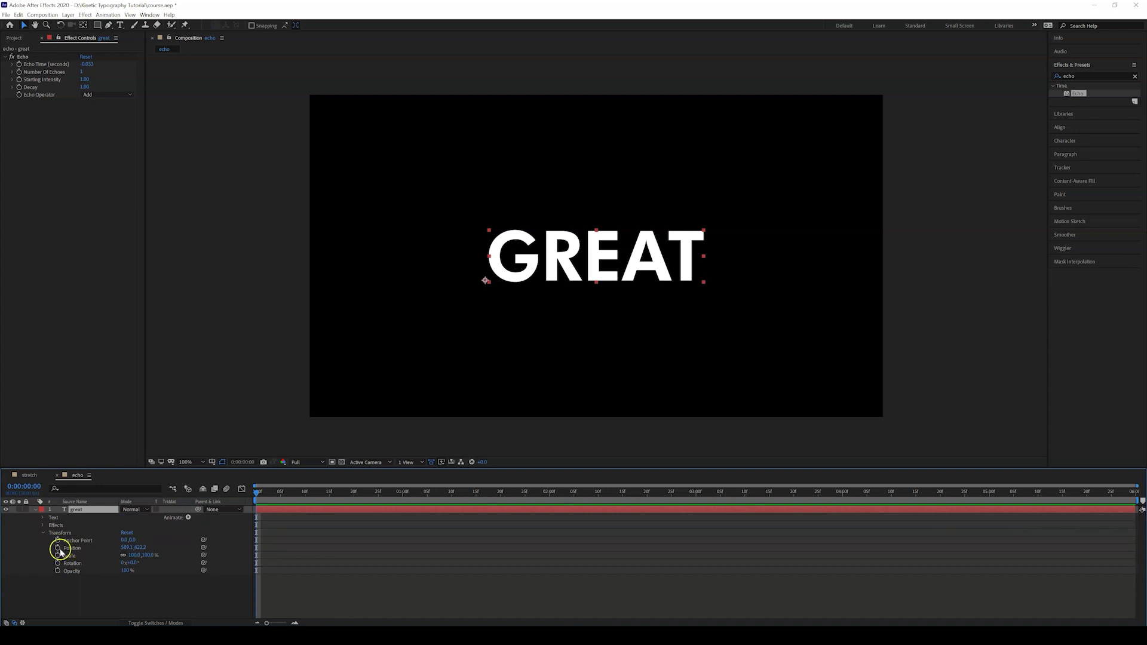
pyautogui.click(58, 548)
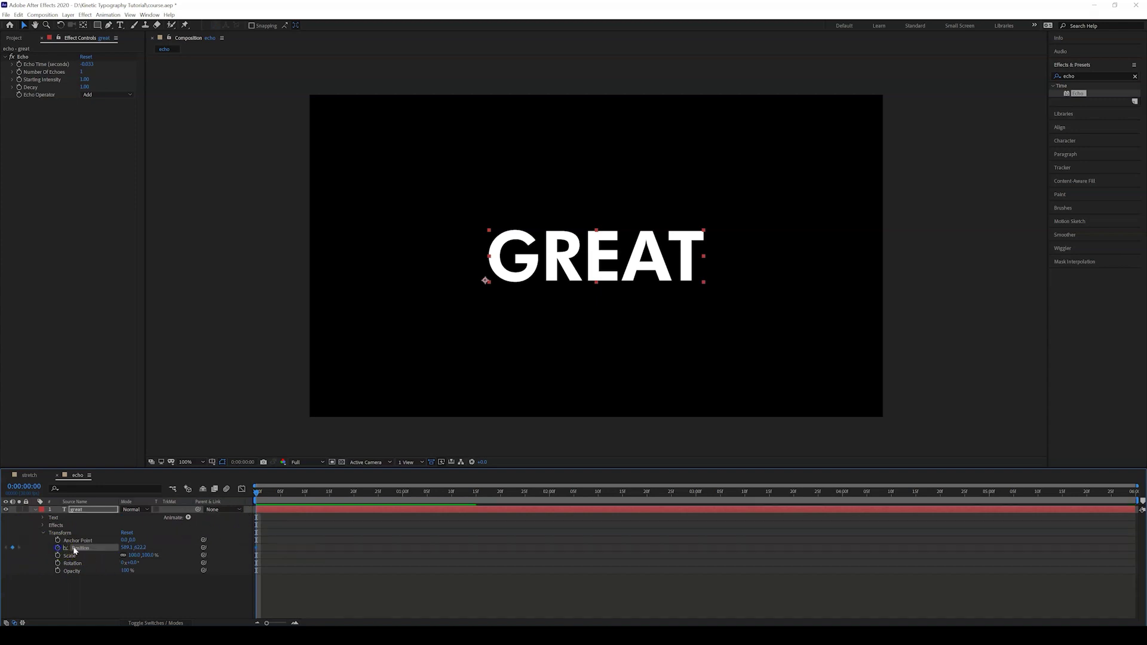
pyautogui.moveTo(361, 500); pyautogui.dragTo(488, 502)
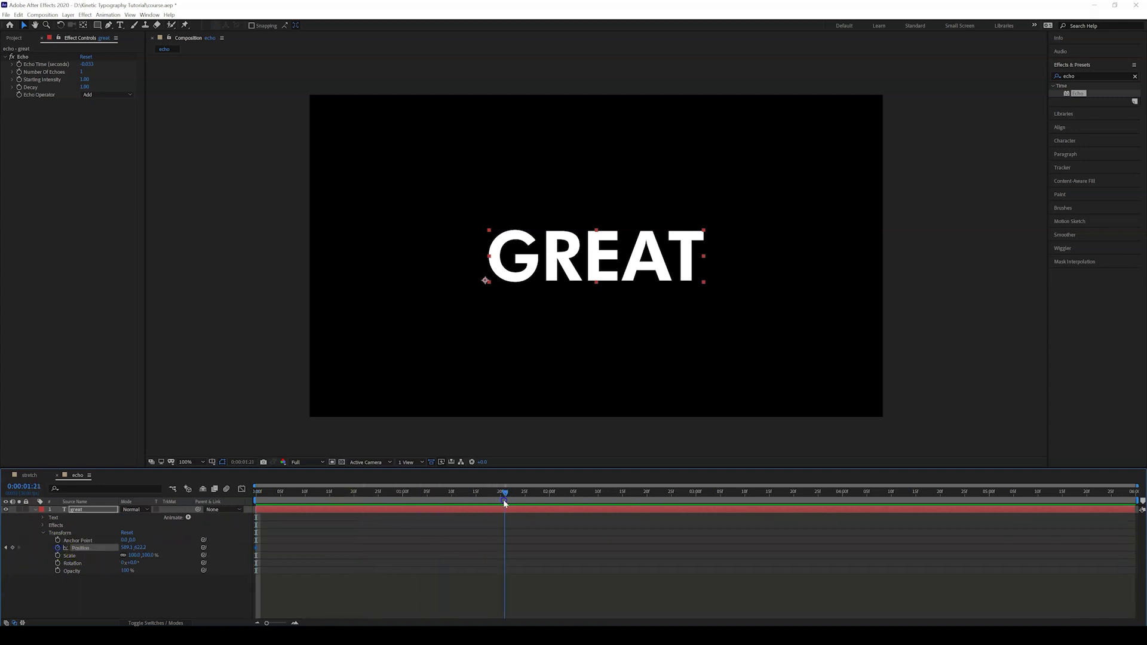
pyautogui.moveTo(593, 267); pyautogui.dragTo(449, 373)
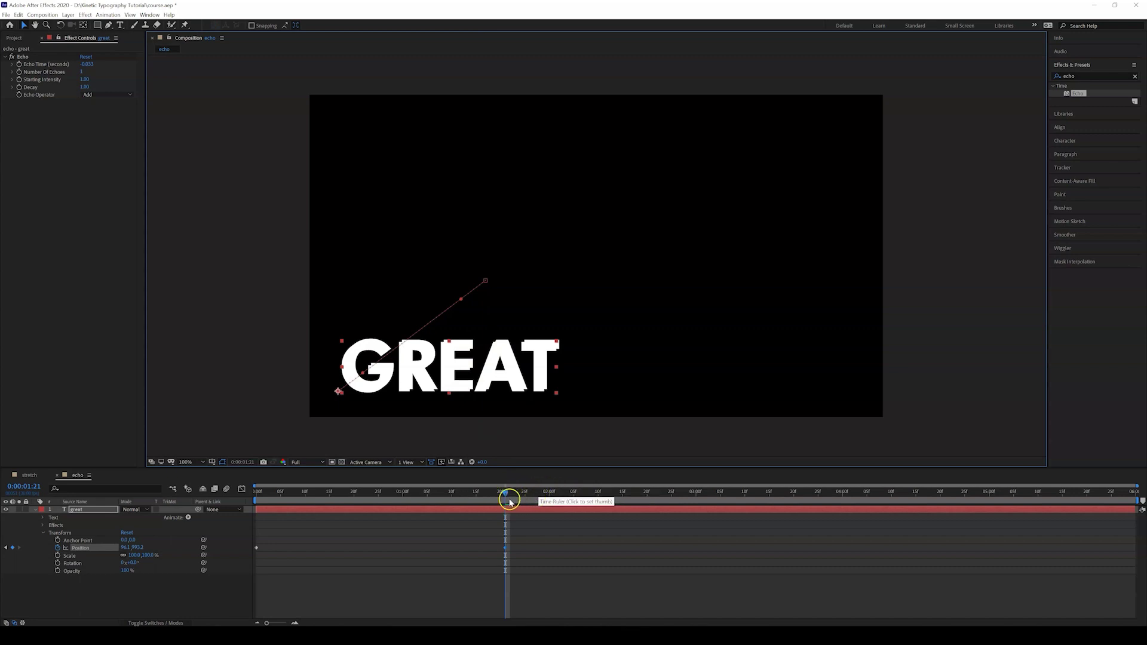
# - Add Position keyframes moving the text to the frame's lower-right area at 0:00:03:01 and its upper-right area at 0:00:04:22
pyautogui.moveTo(684, 492); pyautogui.dragTo(701, 492)
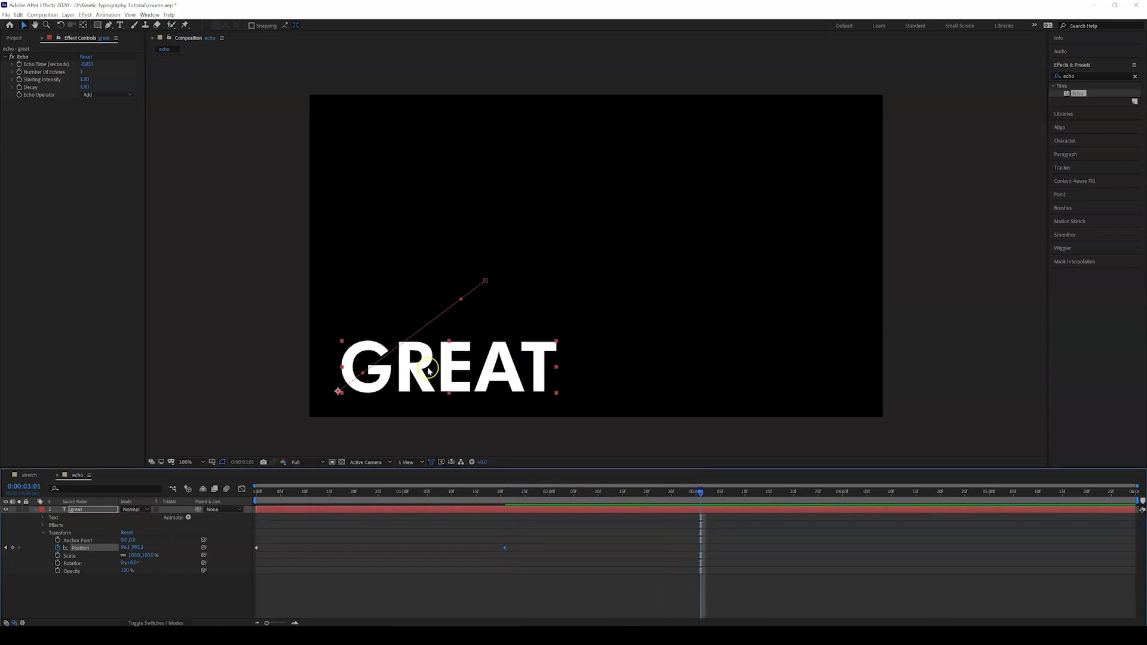
pyautogui.moveTo(428, 370); pyautogui.dragTo(731, 349)
pyautogui.moveTo(785, 492); pyautogui.dragTo(700, 539)
pyautogui.moveTo(712, 500); pyautogui.dragTo(951, 504)
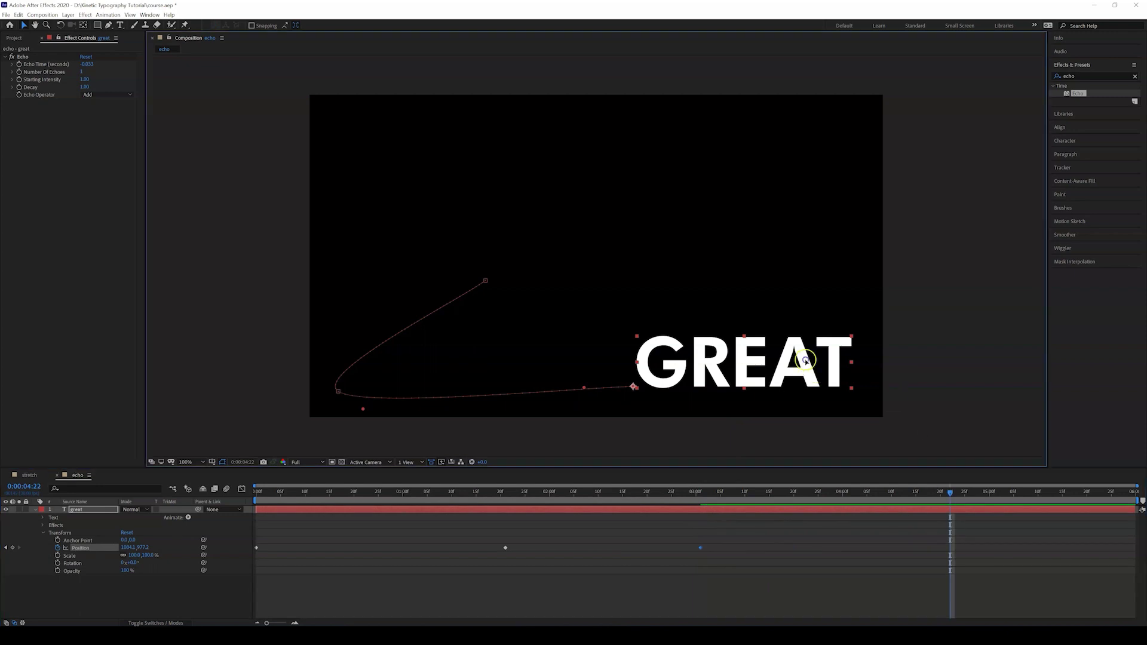
pyautogui.moveTo(807, 375); pyautogui.dragTo(761, 169)
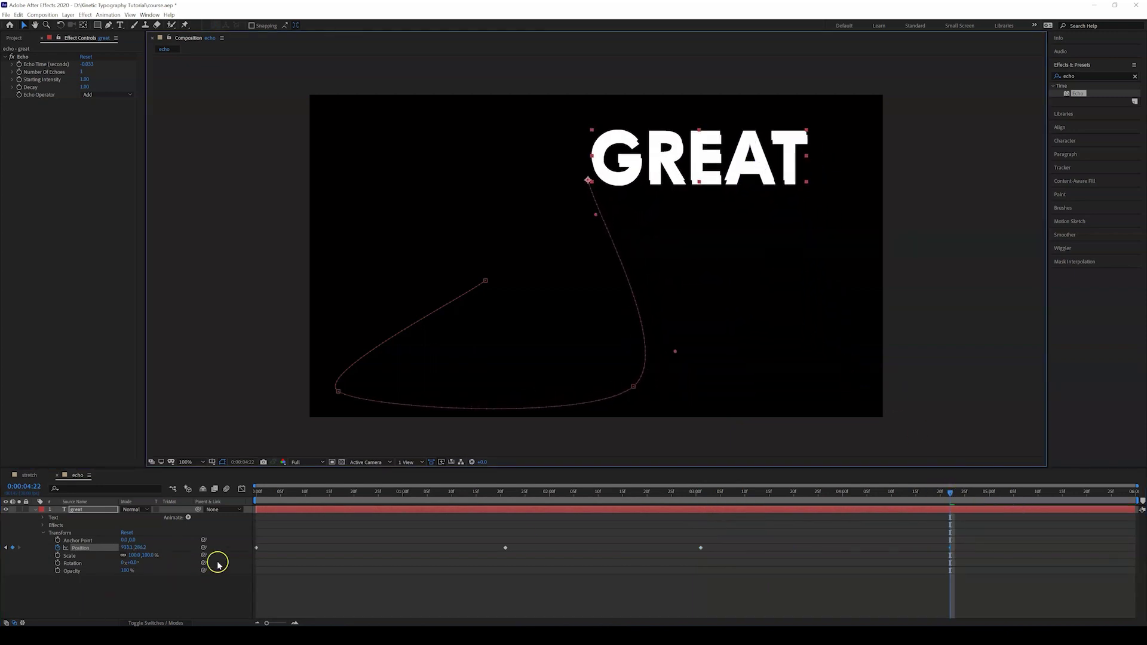
# - Duplicate the first Position keyframe to the end of the composition and preview the looping text motion
pyautogui.click(257, 547)
pyautogui.click(272, 491)
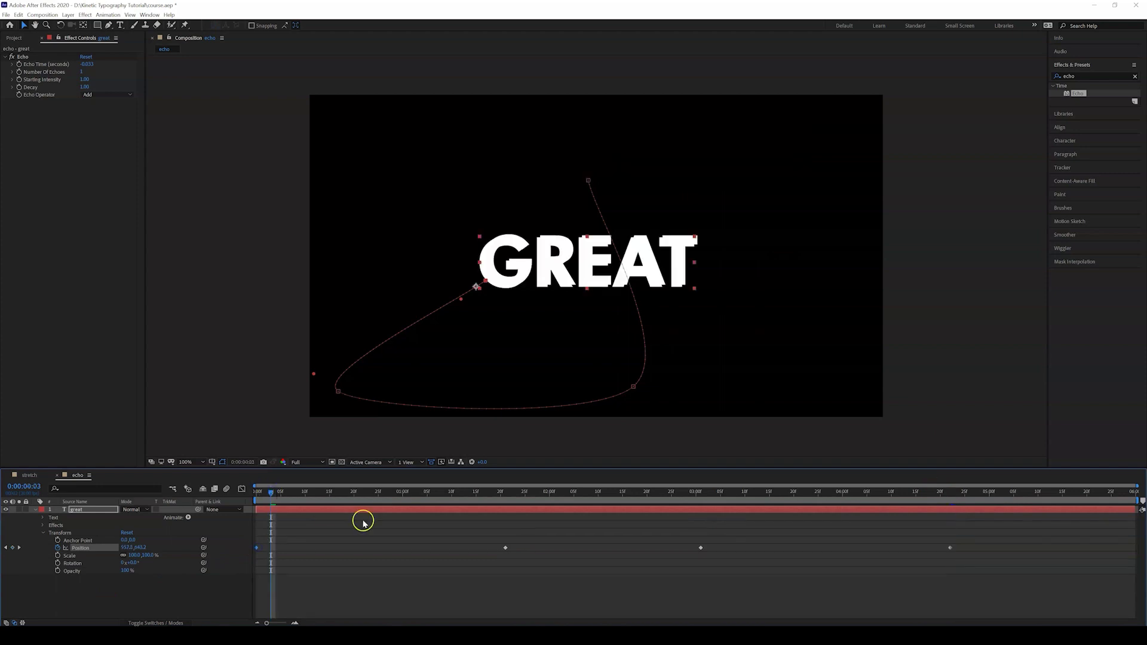
pyautogui.hotkey('ctrl', 'v')
pyautogui.moveTo(270, 548); pyautogui.dragTo(1130, 554)
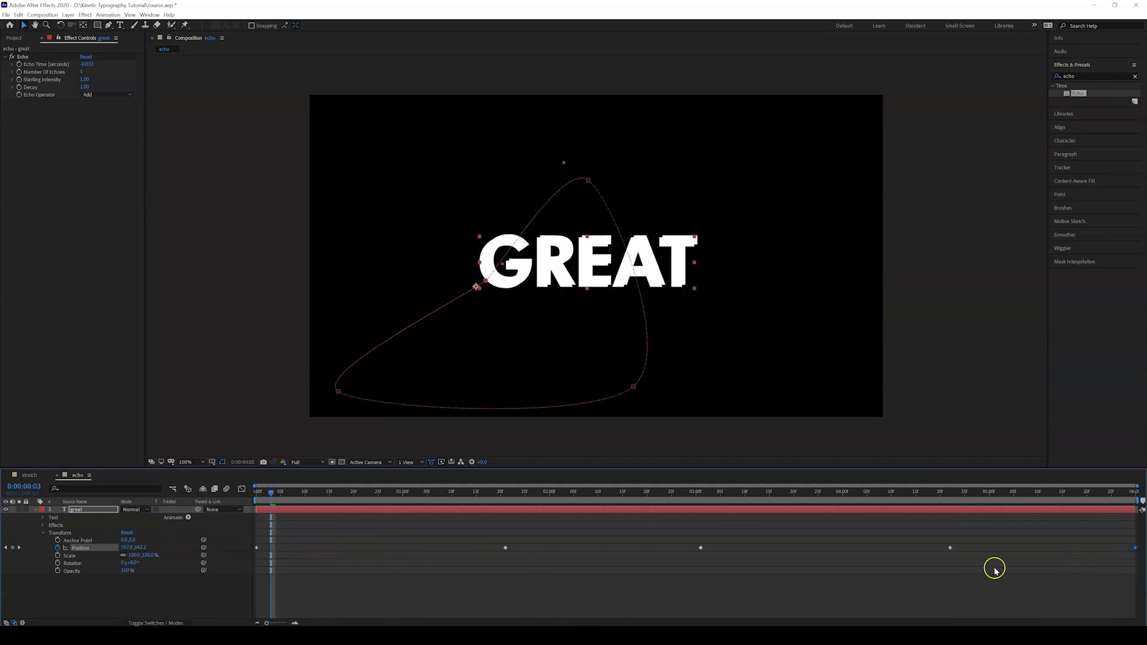
pyautogui.click(269, 507)
pyautogui.press('space')
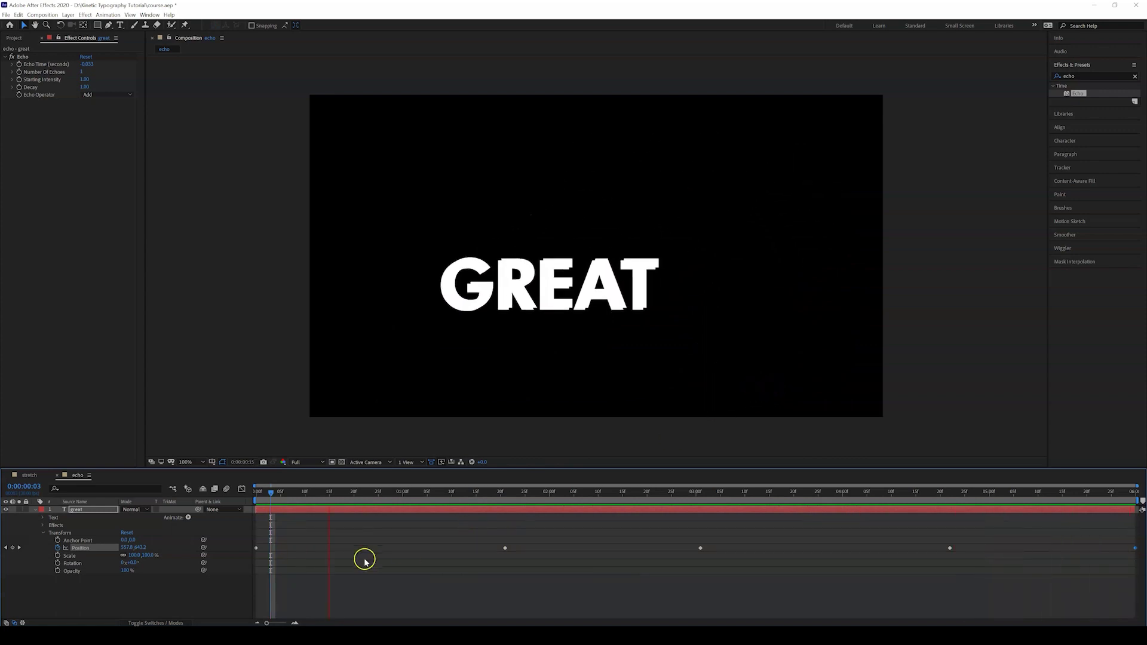
# - At 0:00:00:28, give the GREAT text a 14 px black stroke drawn as Stroke Over Fill
pyautogui.moveTo(272, 494); pyautogui.dragTo(390, 508)
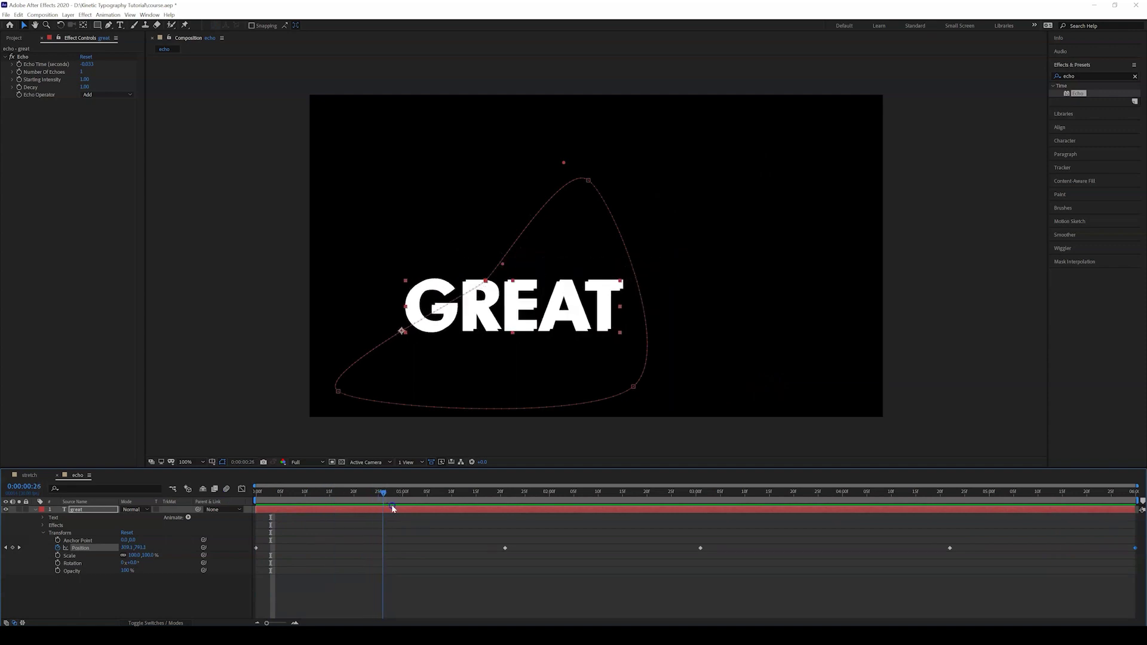
pyautogui.press('.')
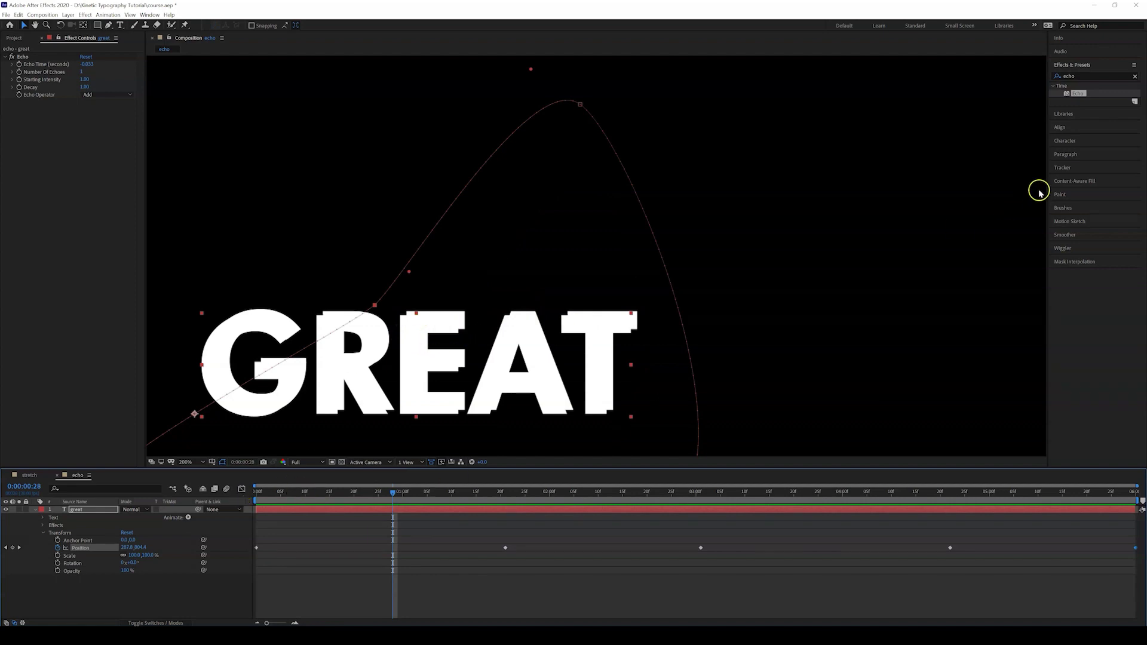
pyautogui.click(1132, 74)
pyautogui.click(1128, 67)
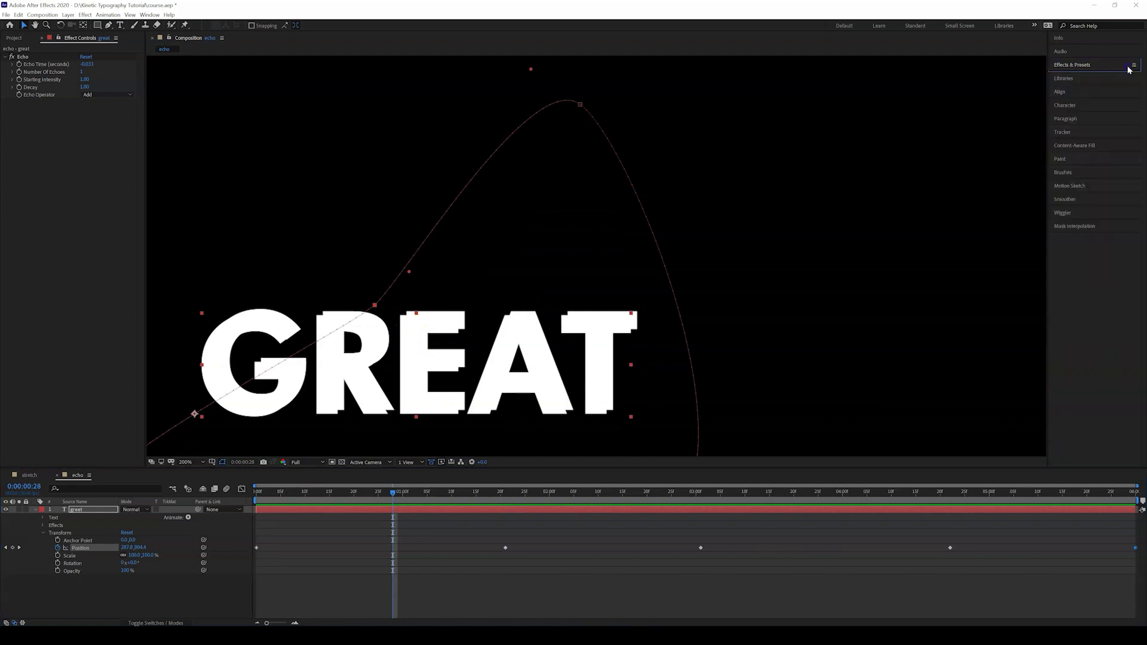
pyautogui.click(1069, 105)
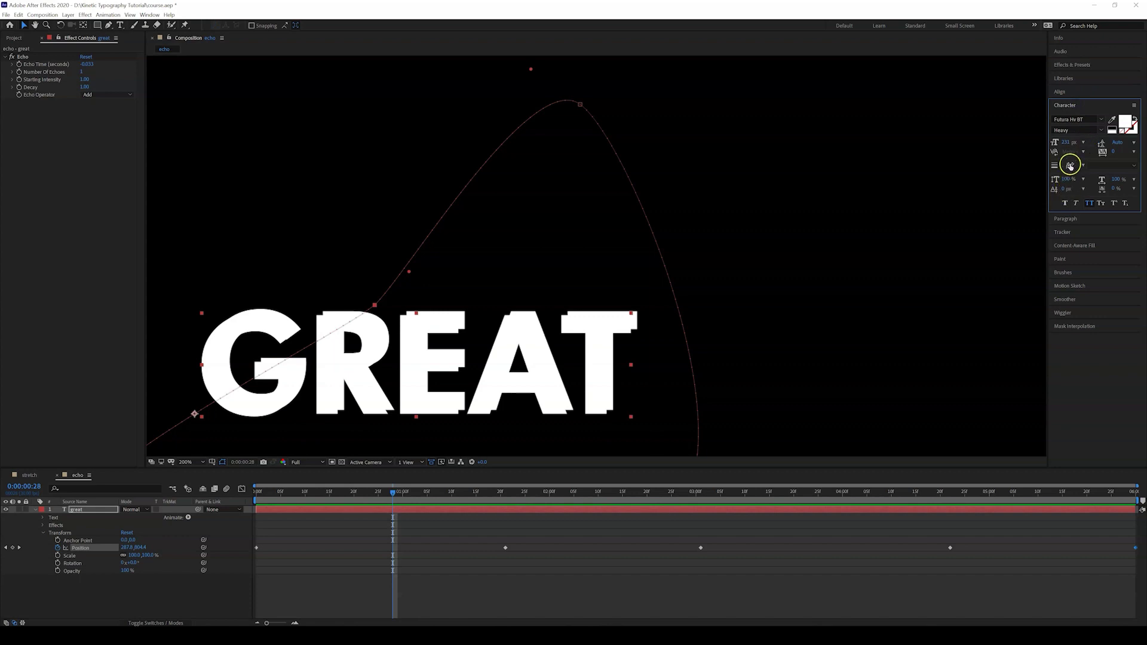
pyautogui.click(1128, 167)
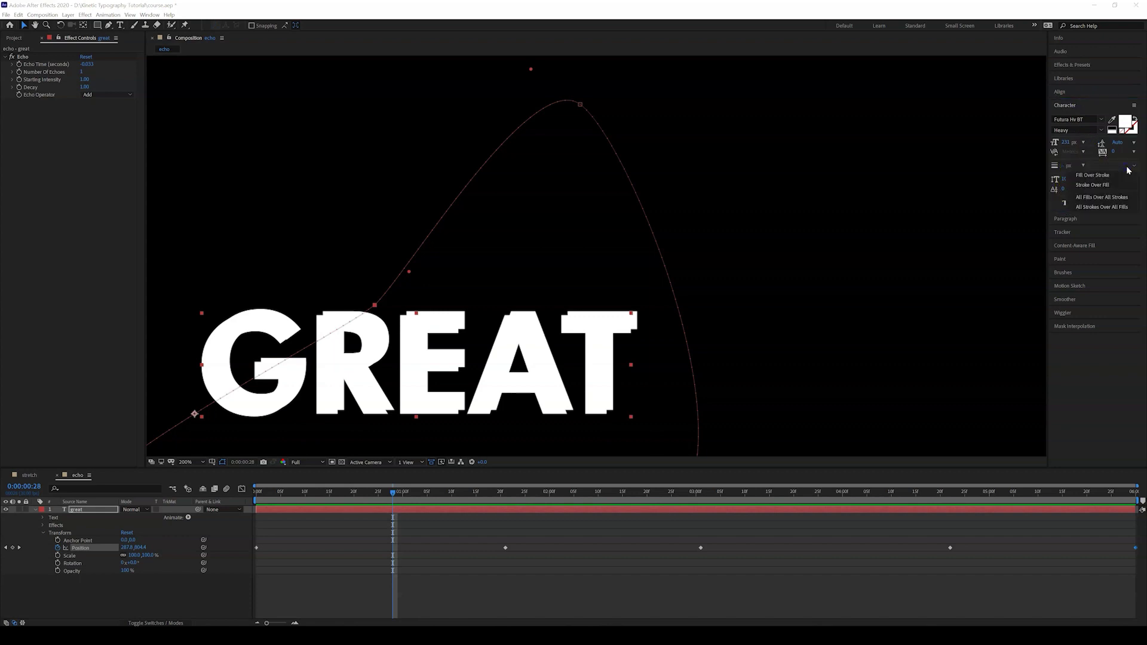
pyautogui.click(1116, 185)
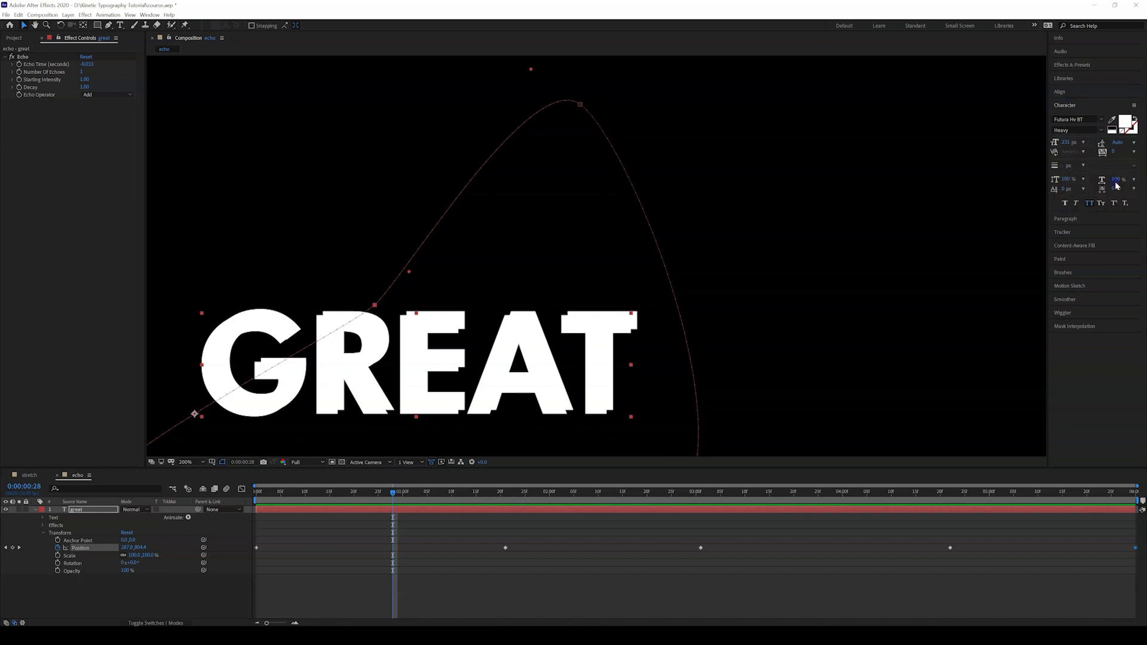
pyautogui.click(1062, 169)
pyautogui.moveTo(1064, 168); pyautogui.dragTo(1071, 167)
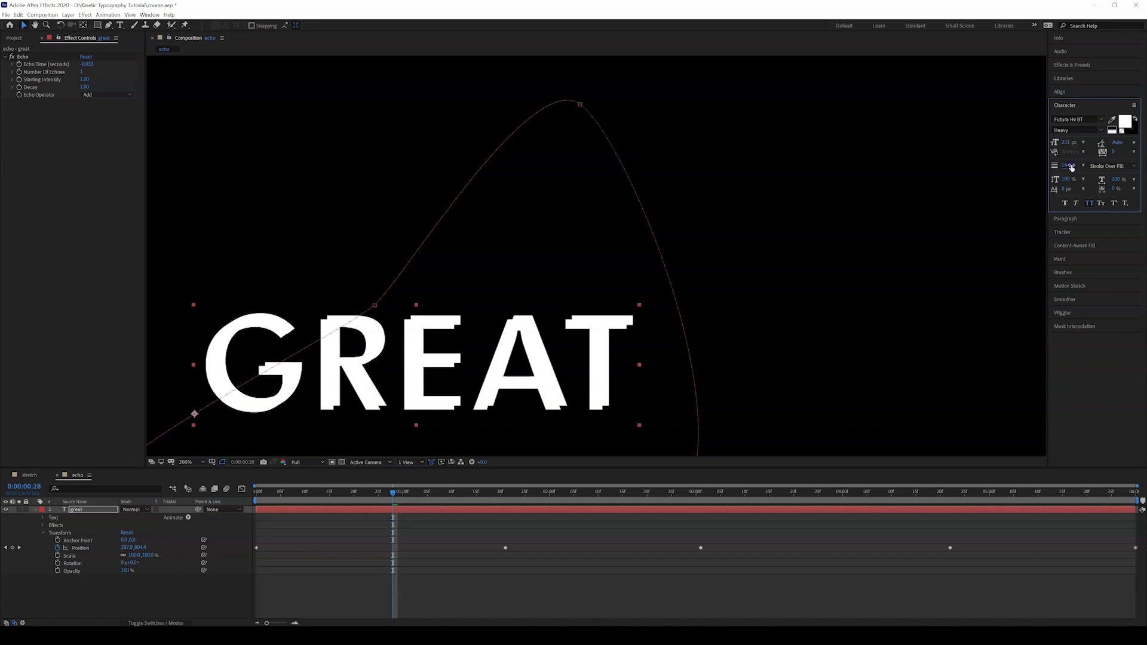
# - Change the text's stroke order to Fill Over Stroke and show the composition on the transparency grid
pyautogui.click(1108, 167)
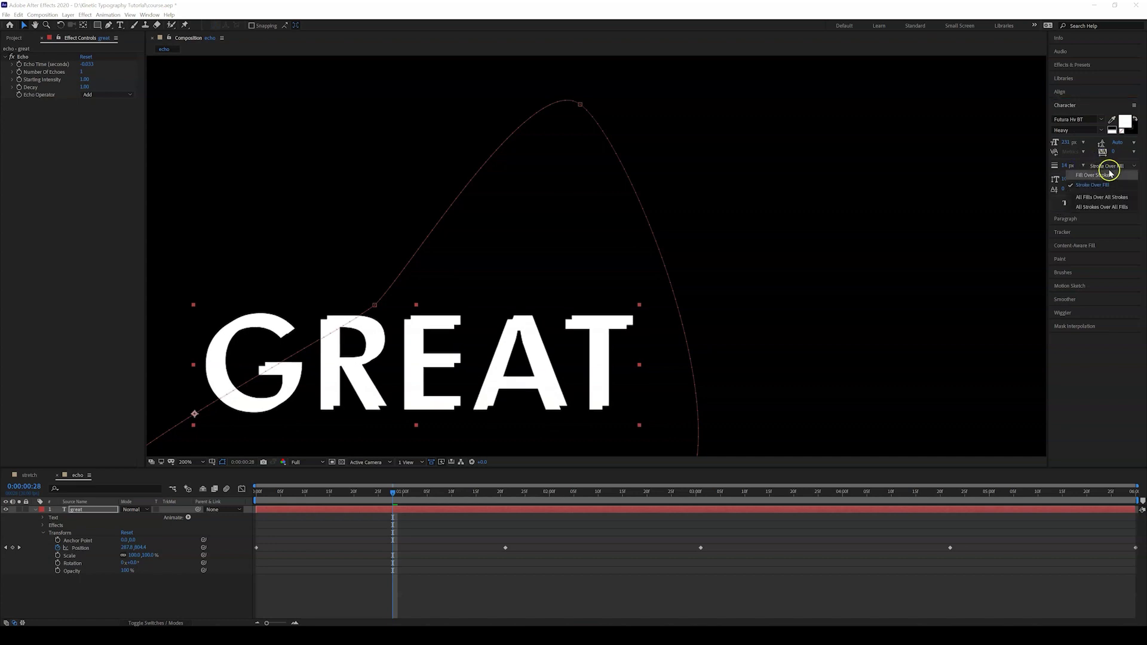
pyautogui.click(1109, 175)
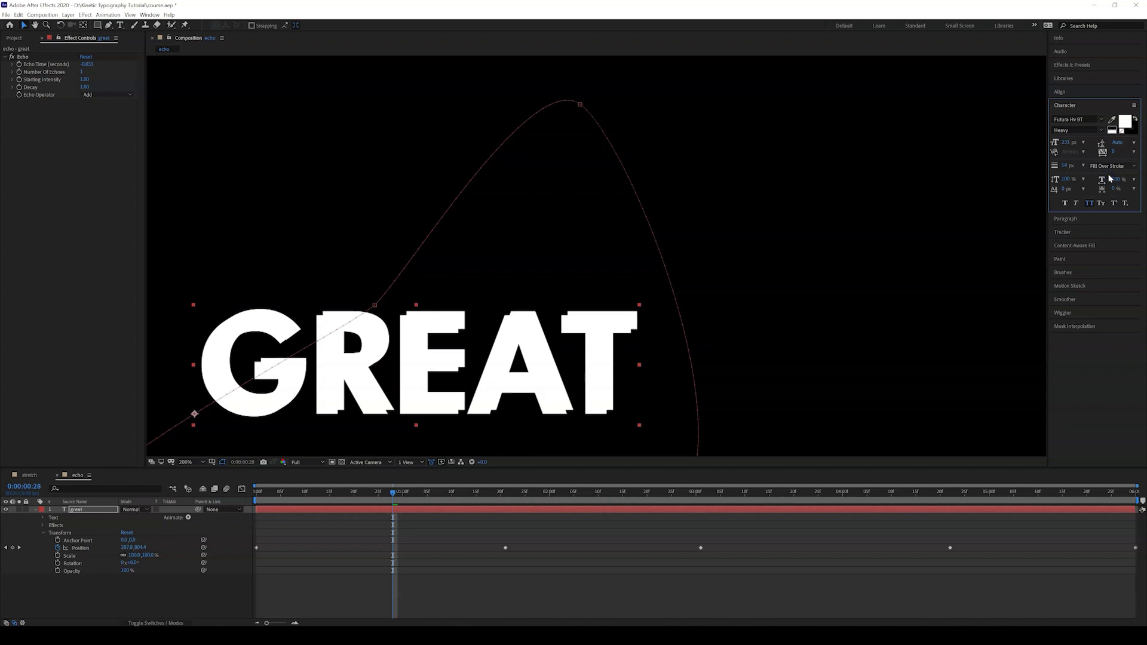
pyautogui.click(342, 462)
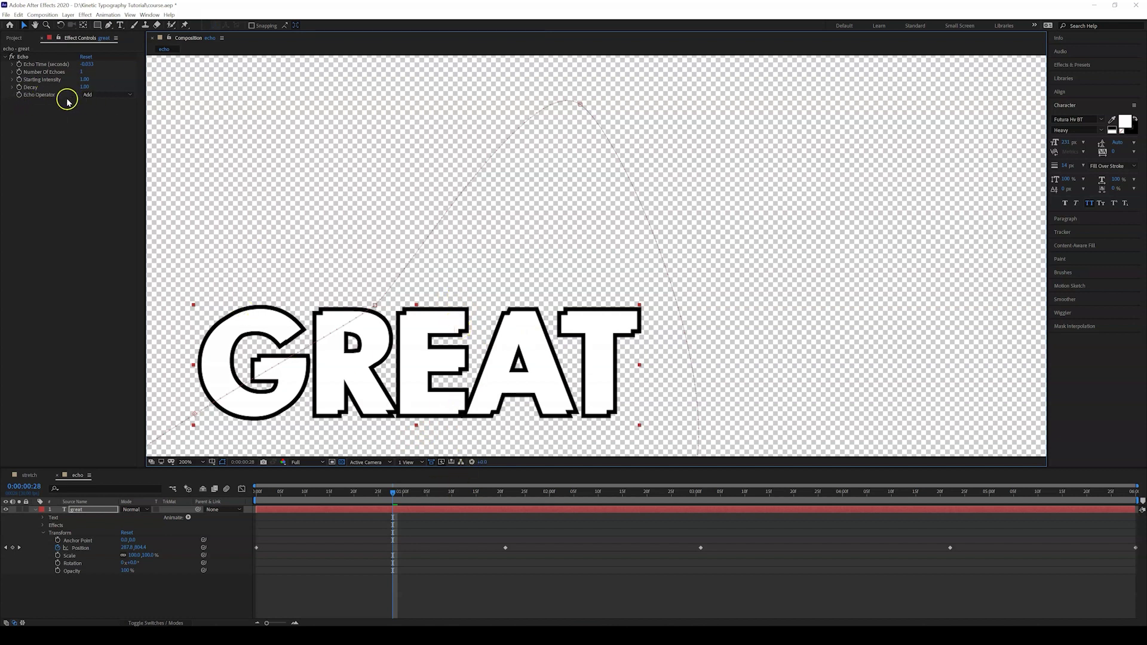
# - Try the Maximum, Minimum and Composite In Back echo operators, and set the Echo Operator to Composite In Front
pyautogui.click(88, 95)
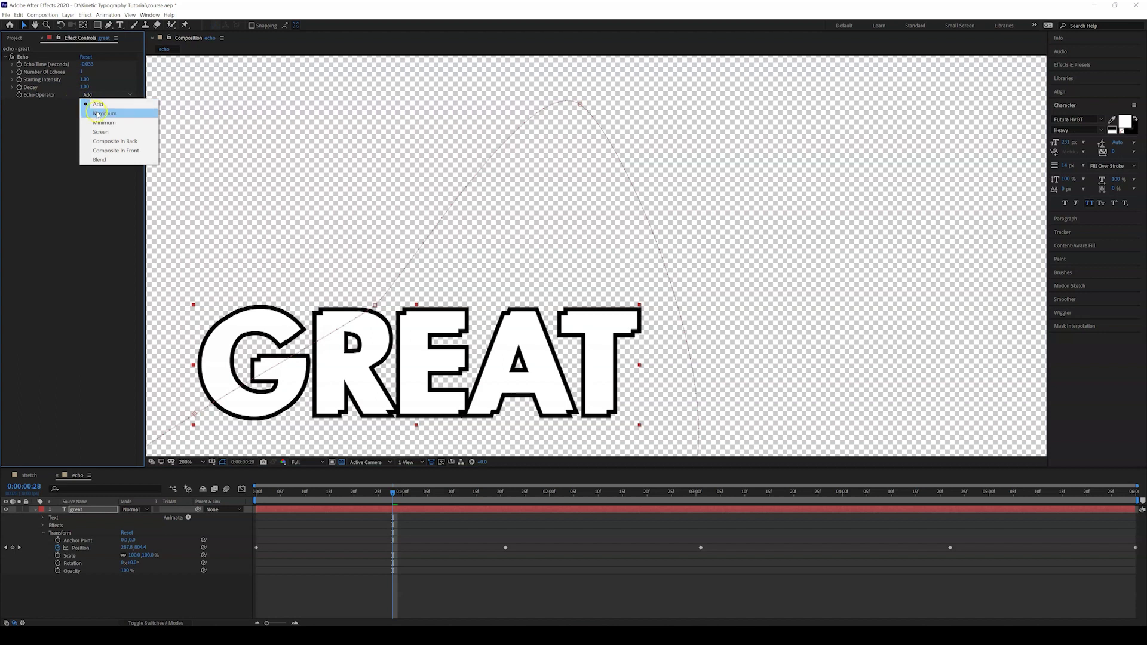
pyautogui.click(97, 113)
pyautogui.click(91, 95)
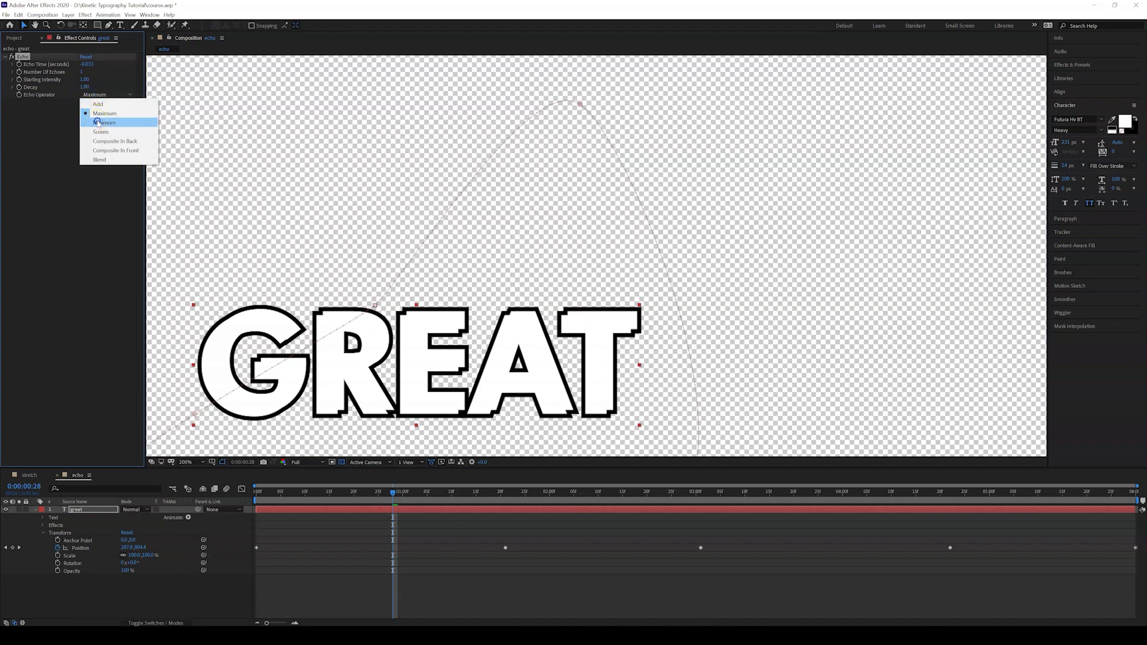
pyautogui.click(97, 123)
pyautogui.click(98, 96)
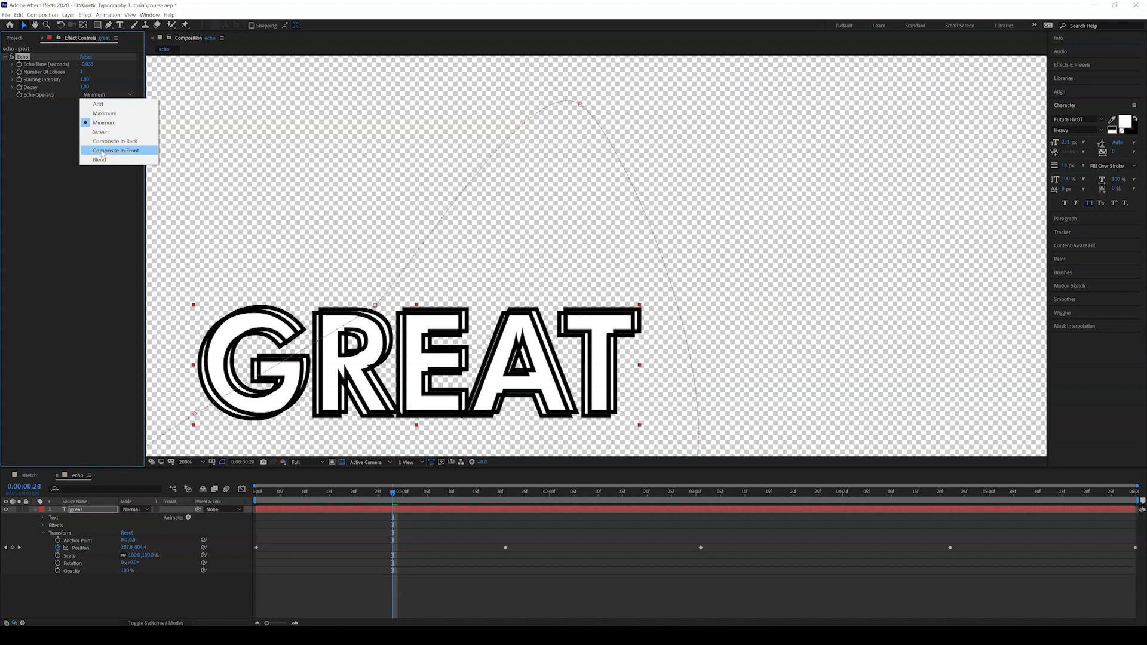
pyautogui.click(102, 151)
pyautogui.click(105, 94)
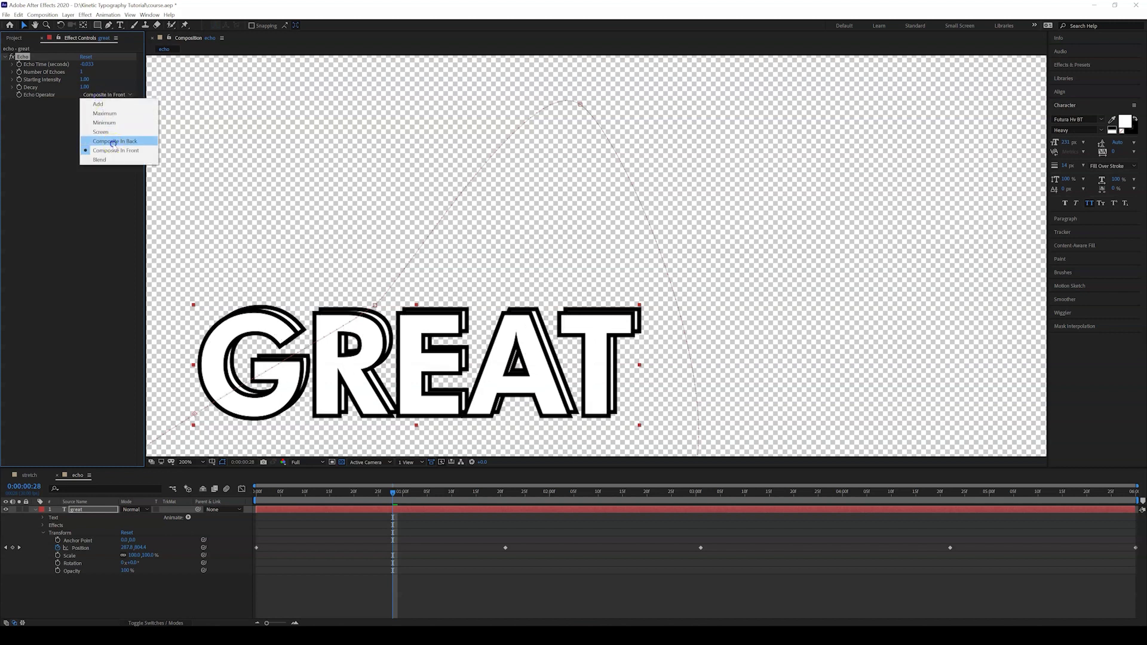
pyautogui.click(113, 142)
pyautogui.click(106, 95)
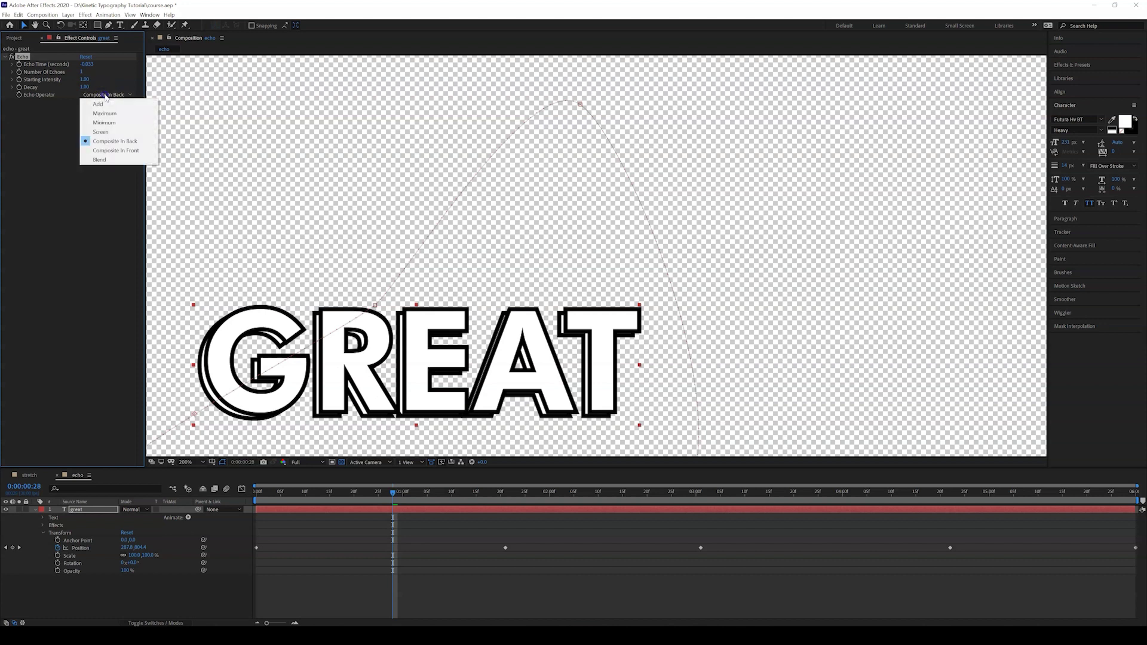
pyautogui.click(103, 149)
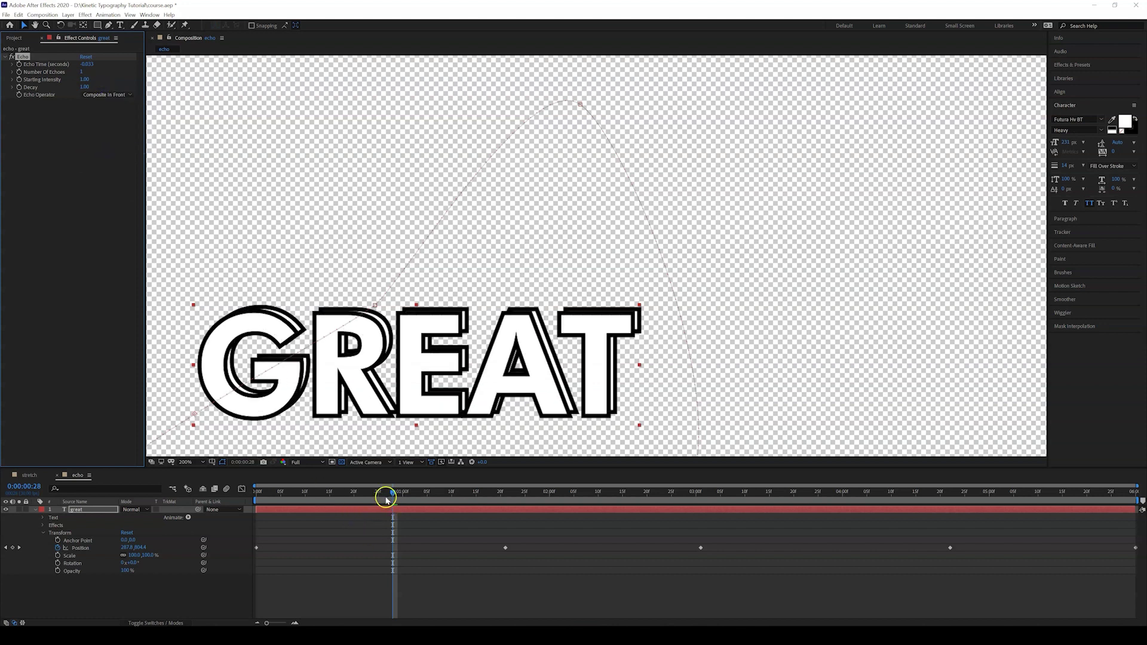
# - Preview the echoed text from the composition's start with the whole frame in view
pyautogui.moveTo(388, 494); pyautogui.dragTo(258, 502)
pyautogui.press('space')
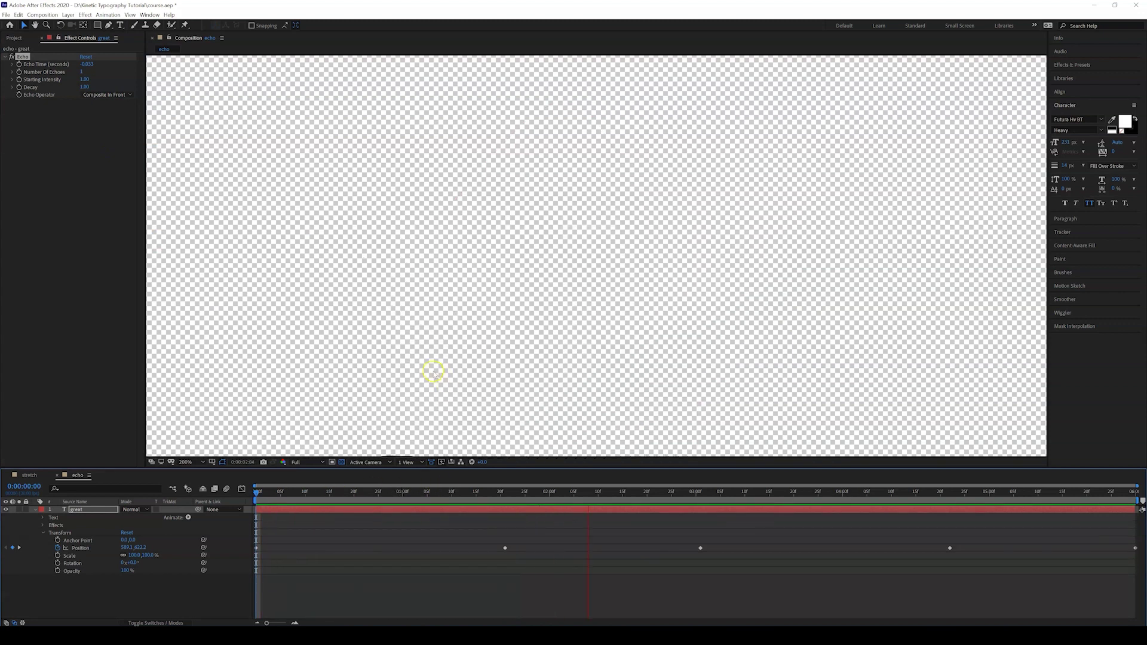
pyautogui.scroll(-2, 427, 369)
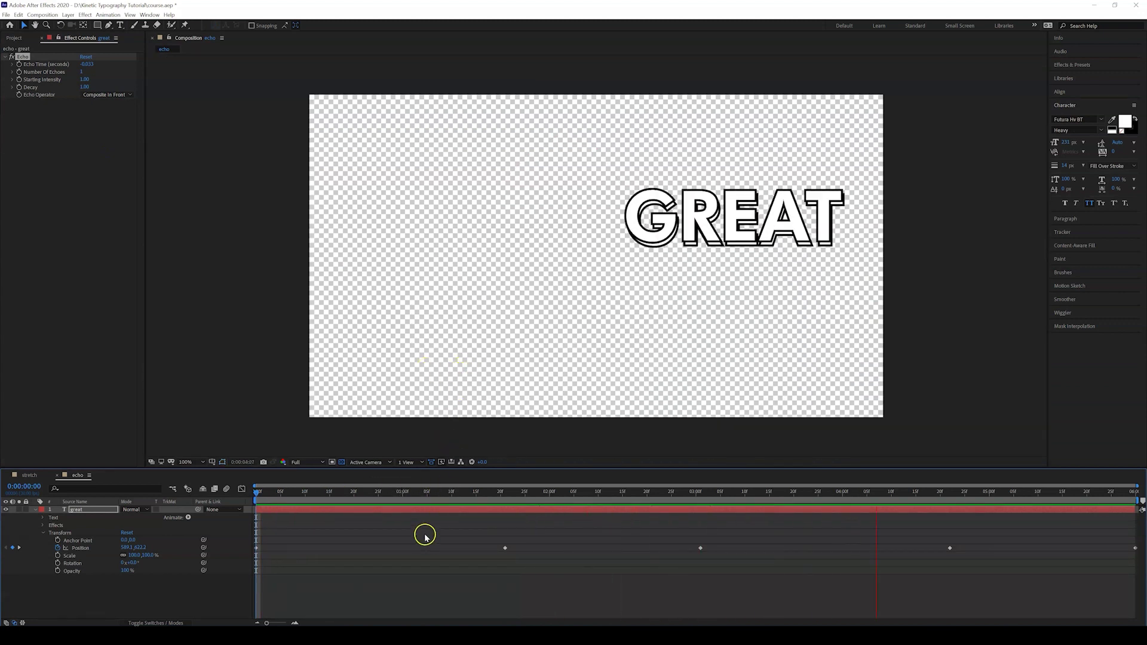
# - At 0:00:01:12, set the Echo effect's Number Of Echoes to 30
pyautogui.moveTo(332, 504); pyautogui.dragTo(410, 500)
pyautogui.click(459, 503)
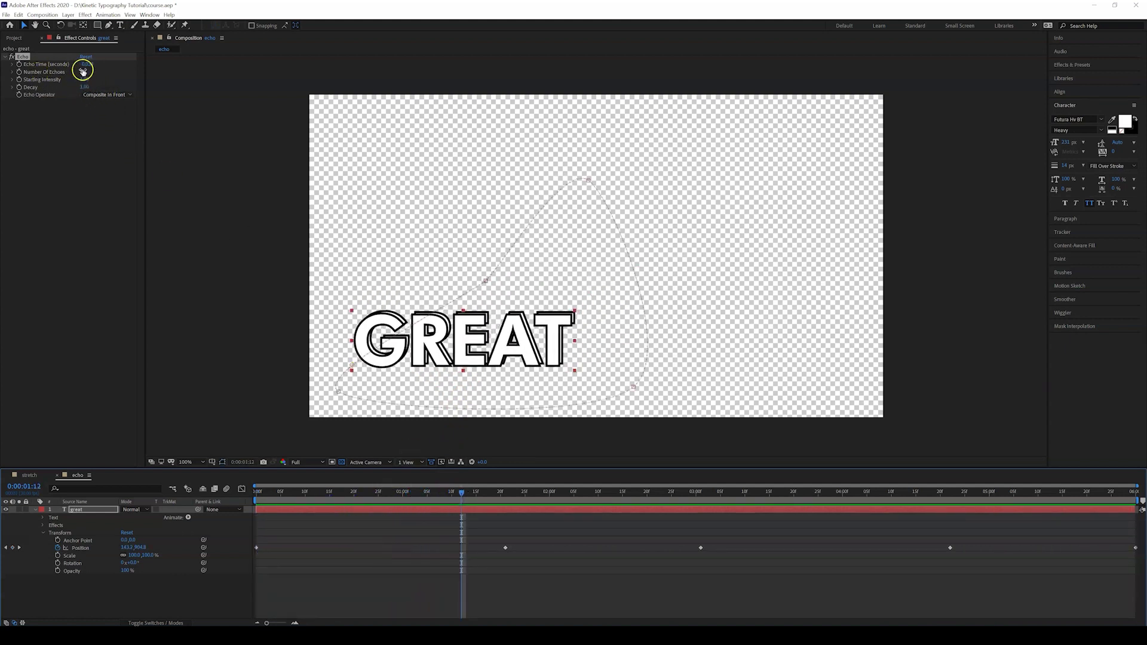
pyautogui.moveTo(82, 71); pyautogui.dragTo(89, 69)
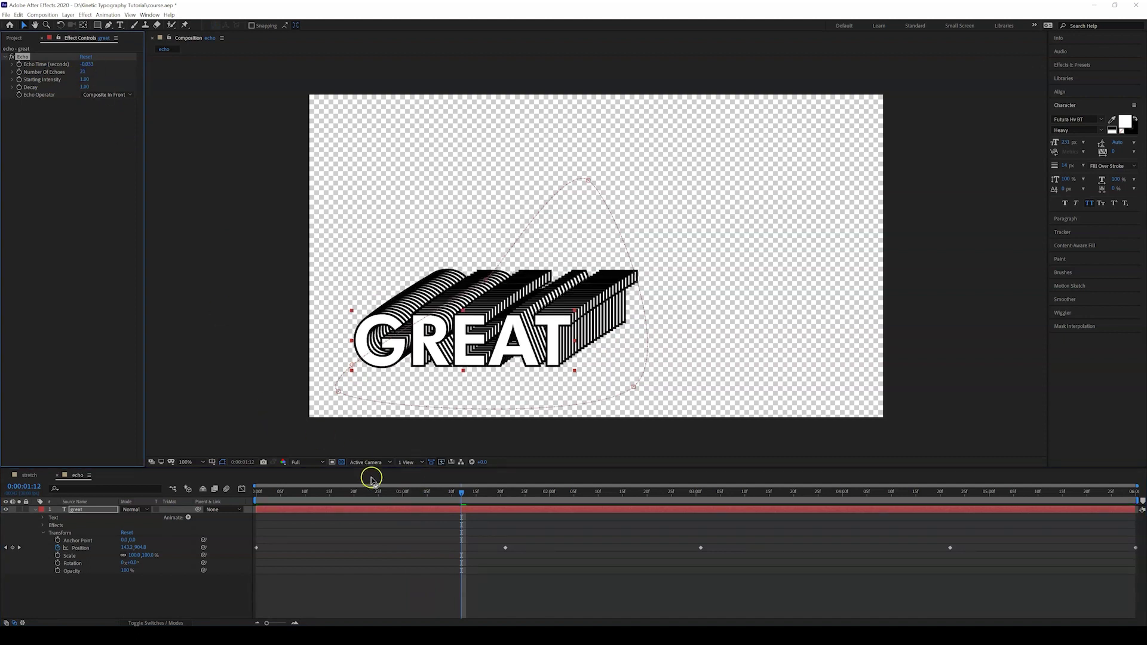
pyautogui.moveTo(81, 71); pyautogui.dragTo(96, 75)
pyautogui.click(327, 476)
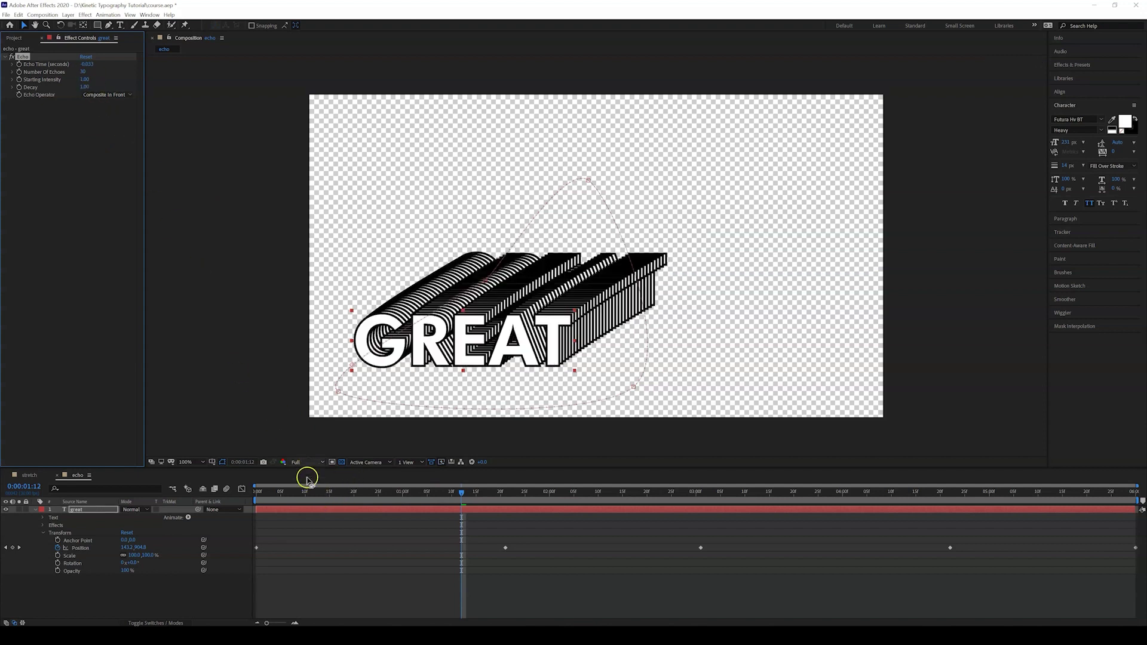
# - Play the composition from the start to check the longer echo trail
pyautogui.click(256, 491)
pyautogui.press('space')
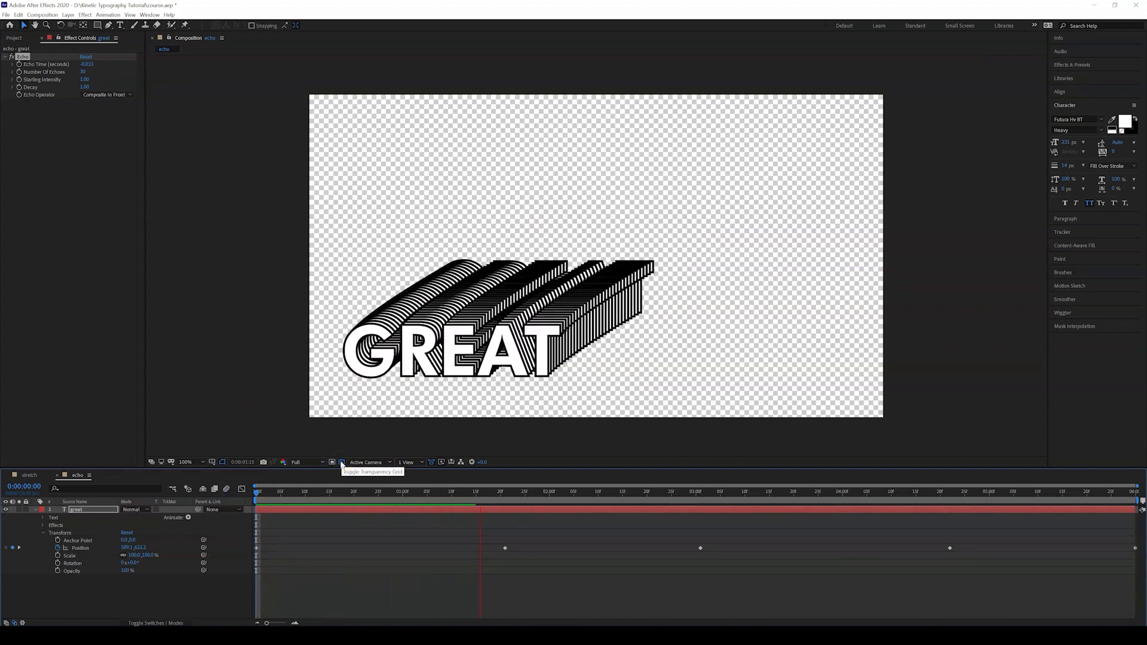
pyautogui.click(497, 517)
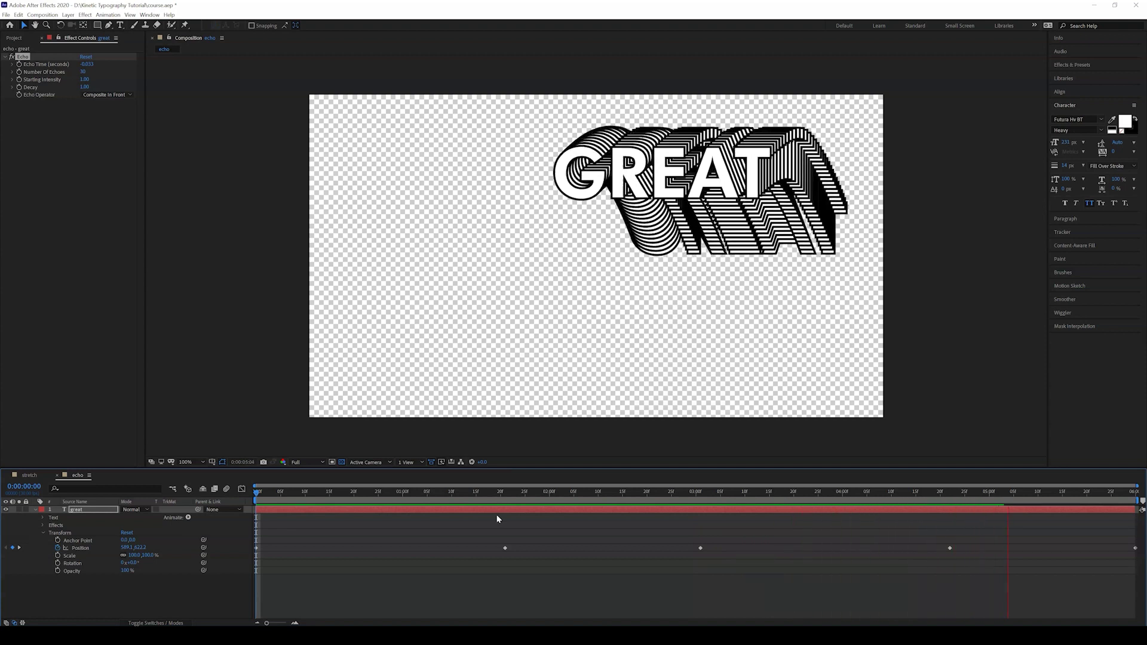
# - At 0:00:03:05, try a lower Decay on the Echo effect so the trail of copies fades out
pyautogui.moveTo(358, 492); pyautogui.dragTo(721, 493)
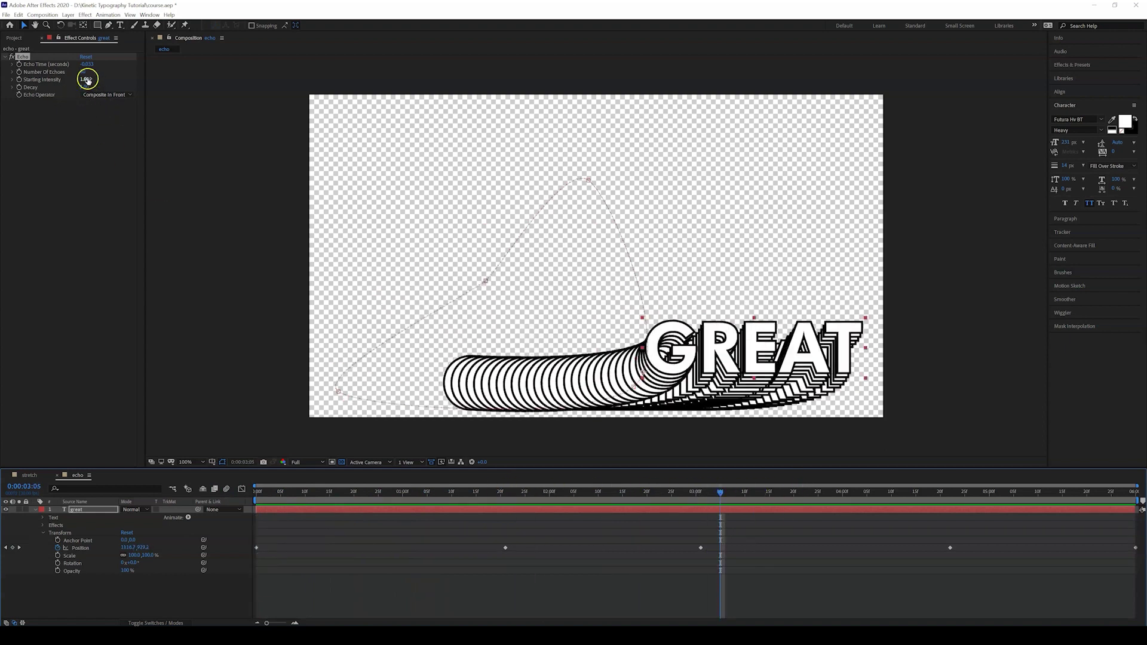
pyautogui.moveTo(84, 80); pyautogui.dragTo(69, 91)
pyautogui.click(386, 318)
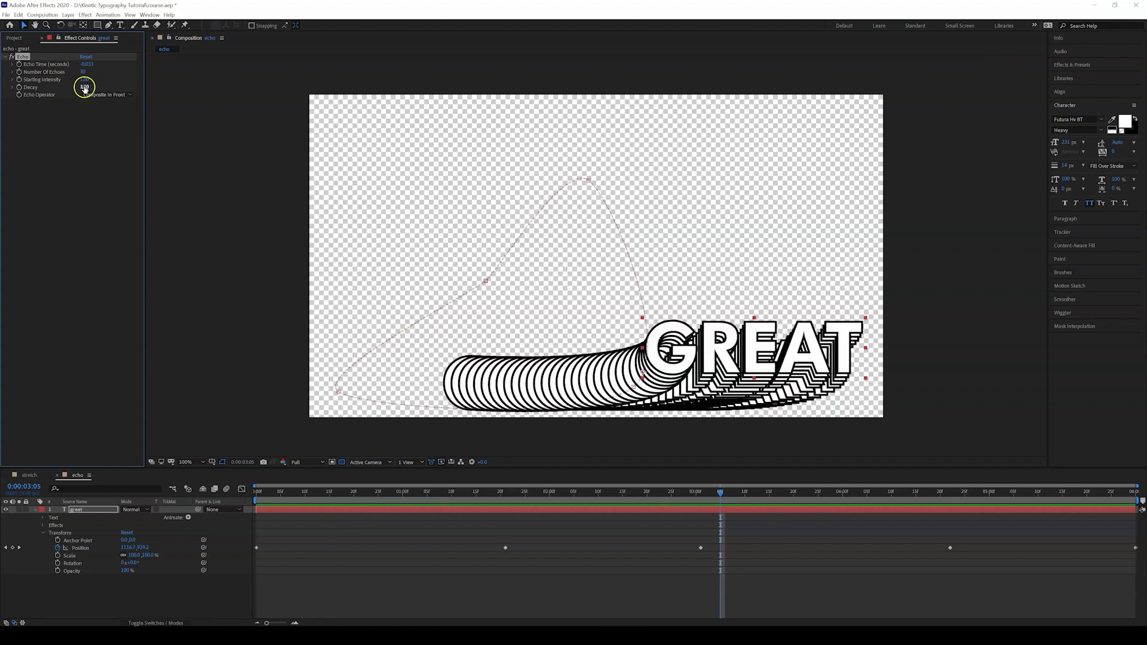
pyautogui.moveTo(85, 88); pyautogui.dragTo(74, 90)
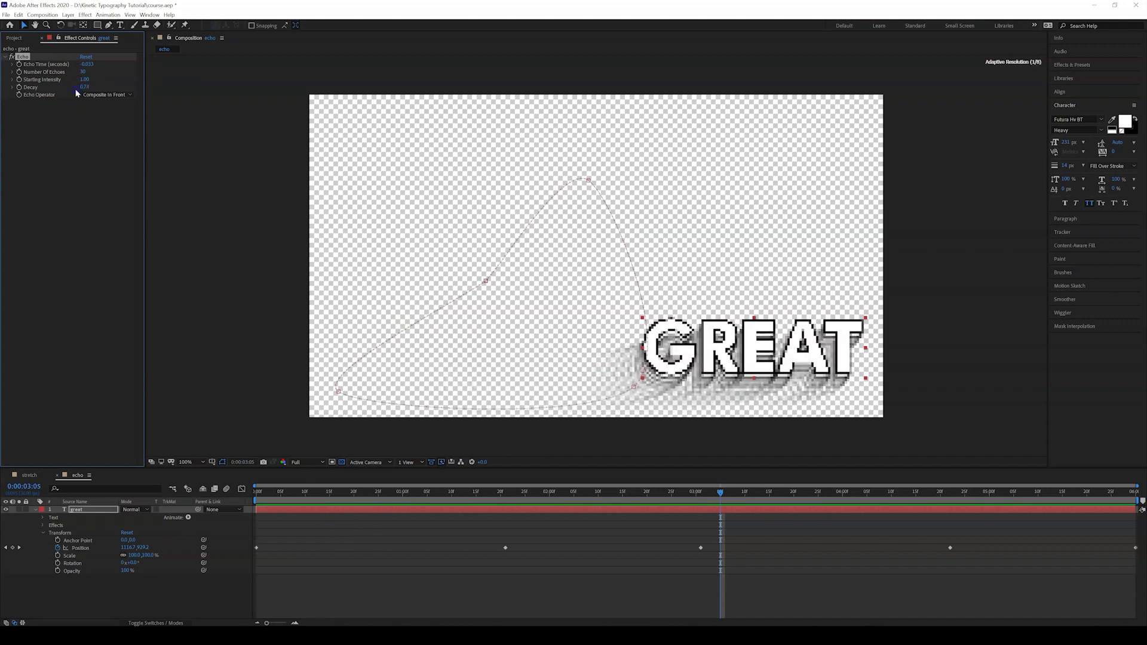
pyautogui.click(653, 357)
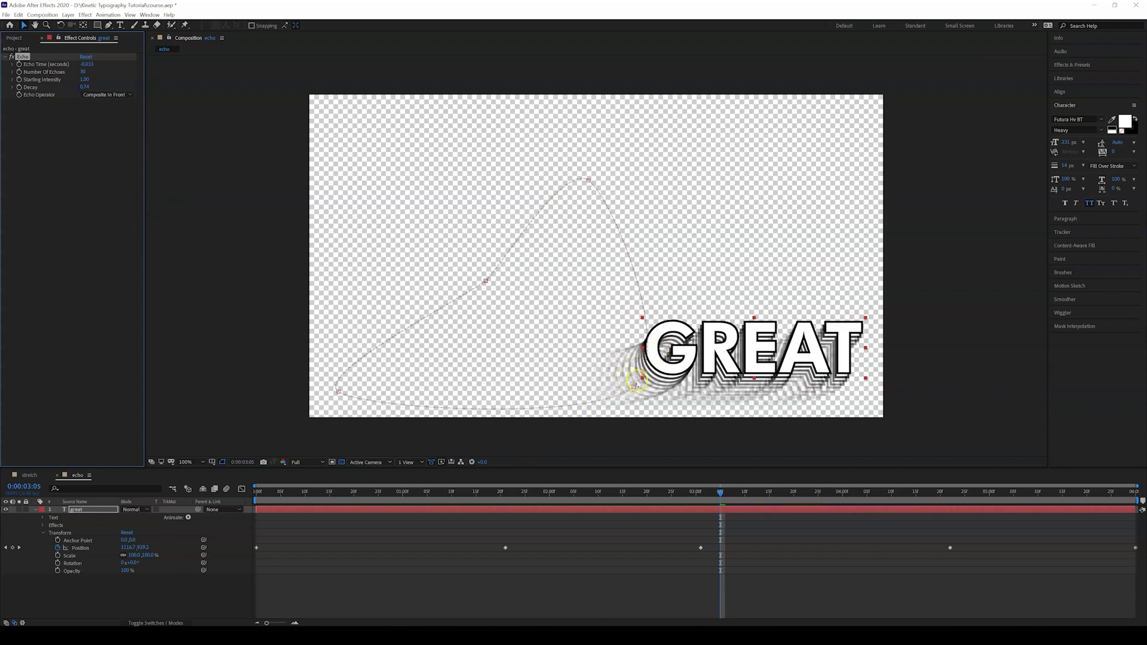
# - Turn off the transparency grid and scrub the composition back to 0:00:00:14
pyautogui.click(350, 459)
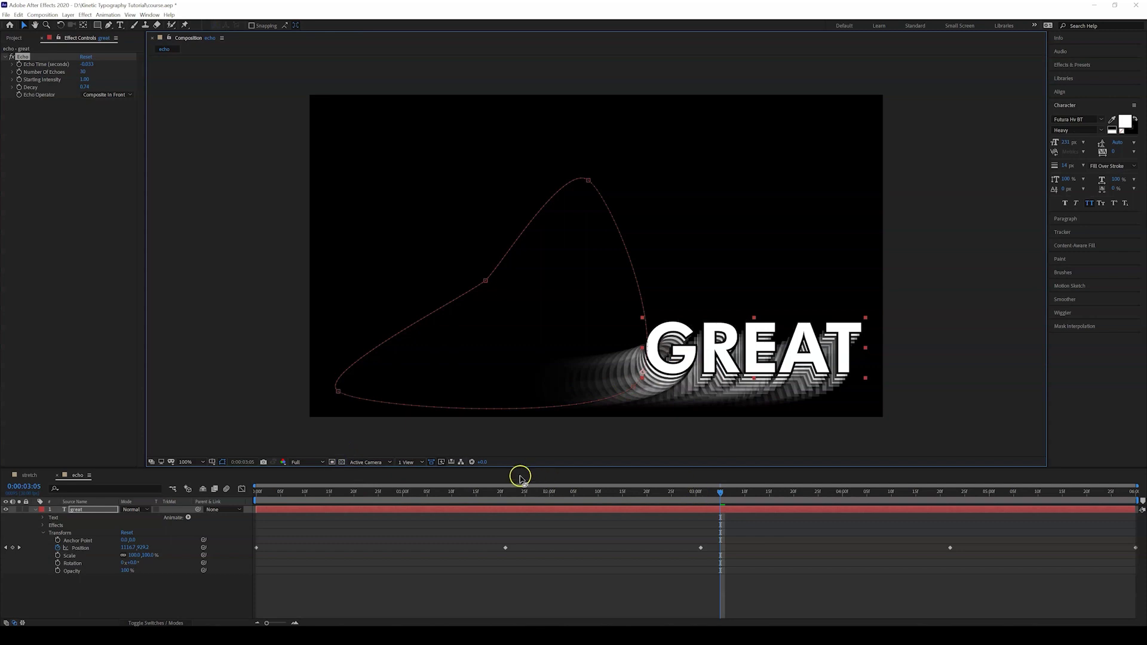
pyautogui.click(444, 486)
pyautogui.moveTo(406, 496); pyautogui.dragTo(326, 495)
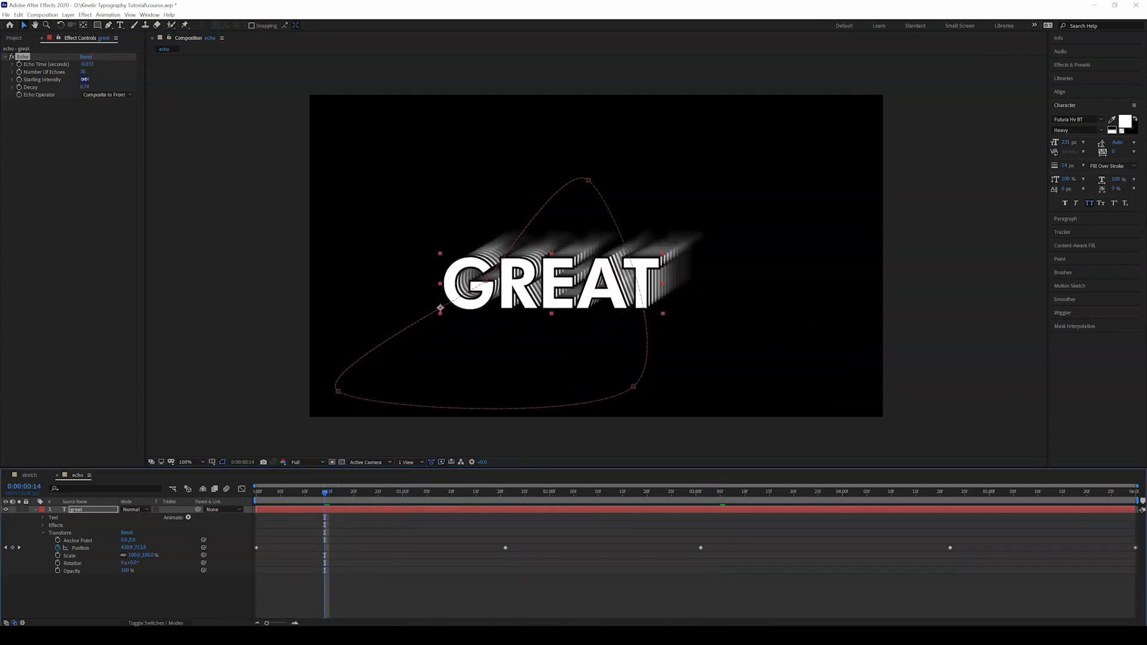
# - Try a lower Starting Intensity on the Echo effect, and undo it together with the lowered Decay
pyautogui.moveTo(84, 79); pyautogui.dragTo(53, 90)
pyautogui.hotkey('ctrl', 'z')
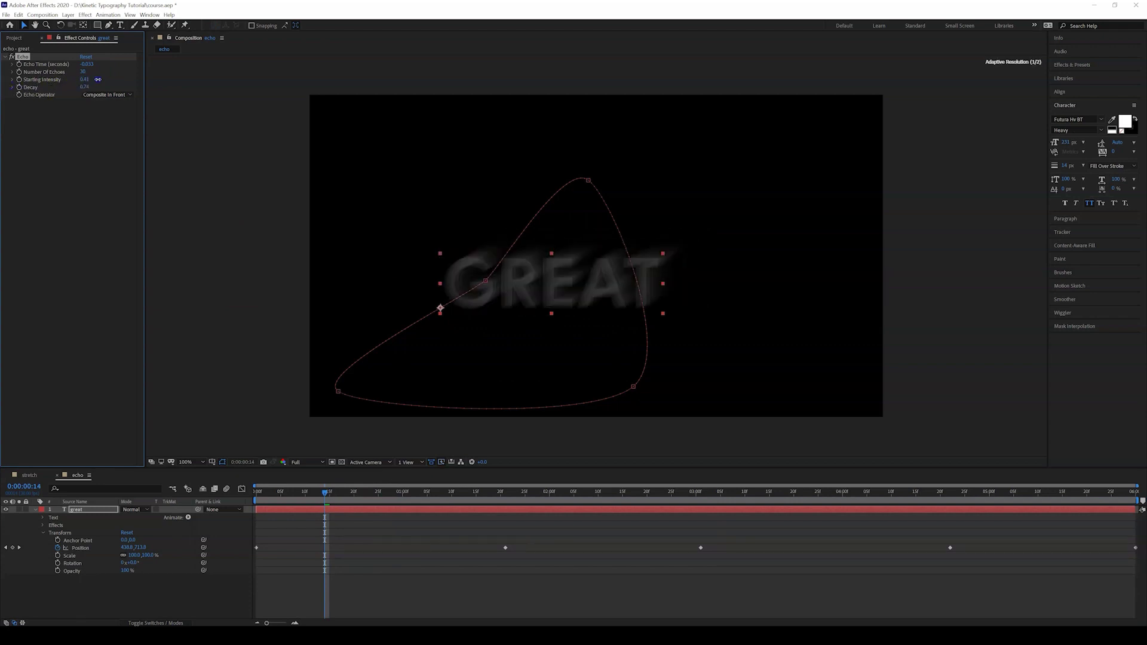
pyautogui.hotkey('ctrl', 'z')
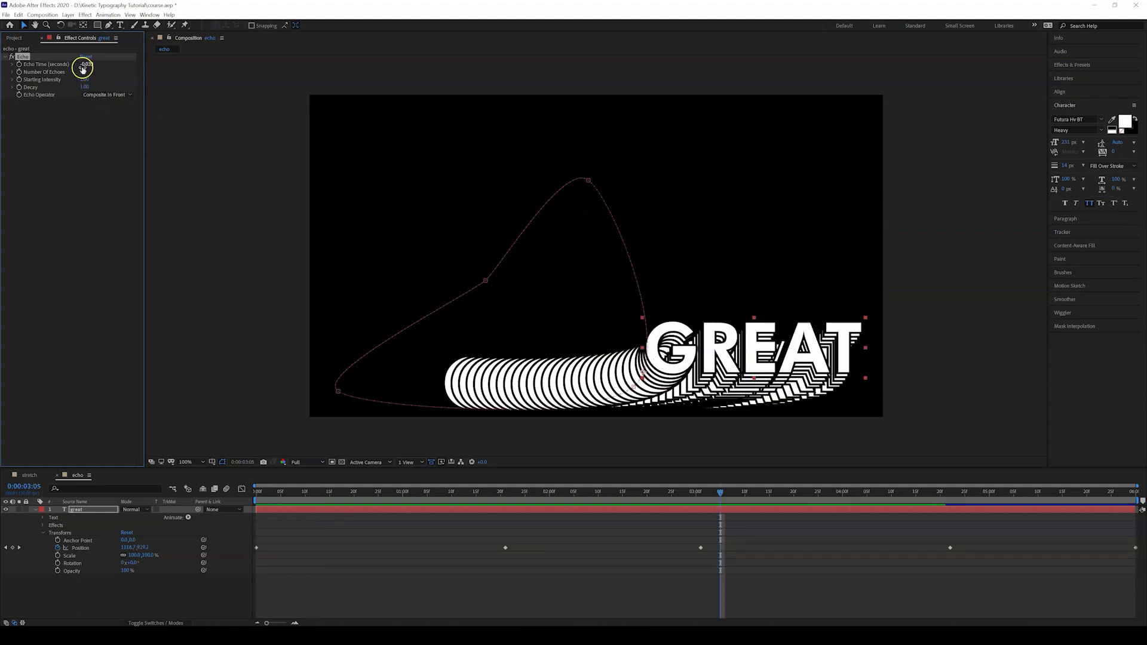
# - At 0:00:03:05, try a larger negative and a positive Echo Time, and play the spaced-out copies
pyautogui.moveTo(87, 65); pyautogui.dragTo(83, 67)
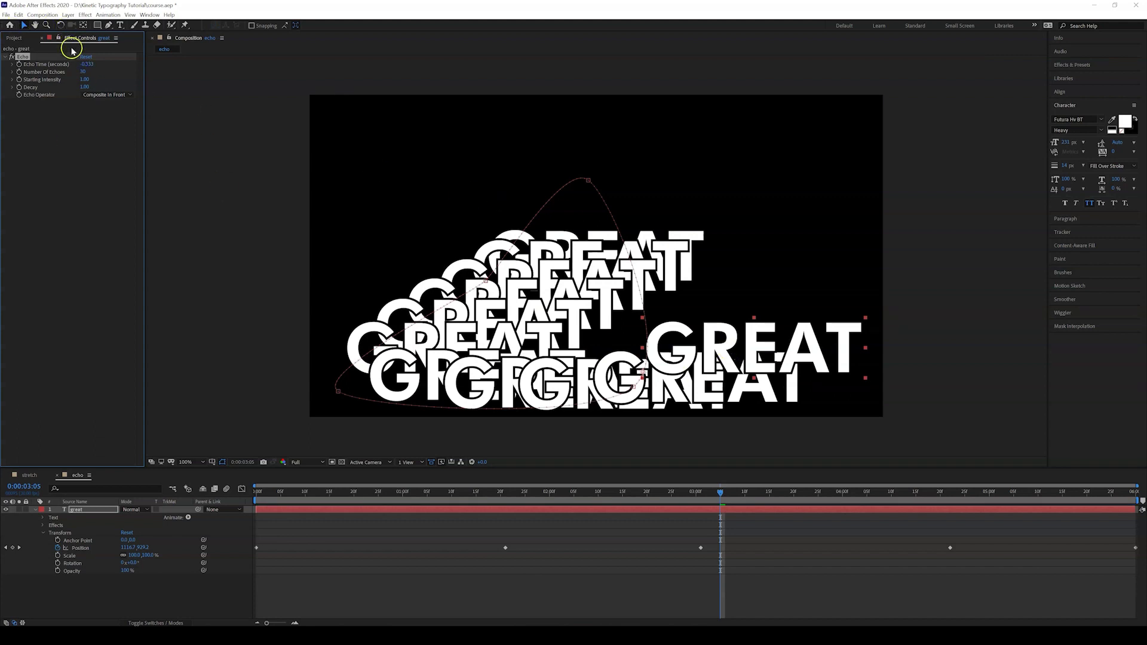
pyautogui.moveTo(87, 64); pyautogui.dragTo(89, 58)
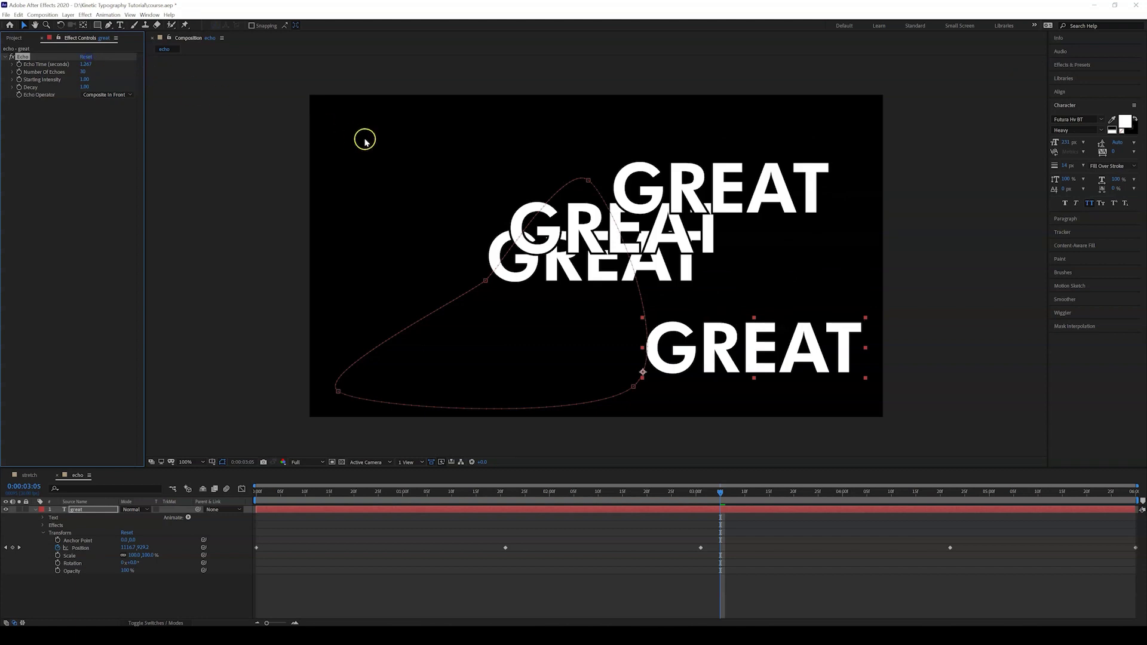
pyautogui.press('space')
pyautogui.press('space')
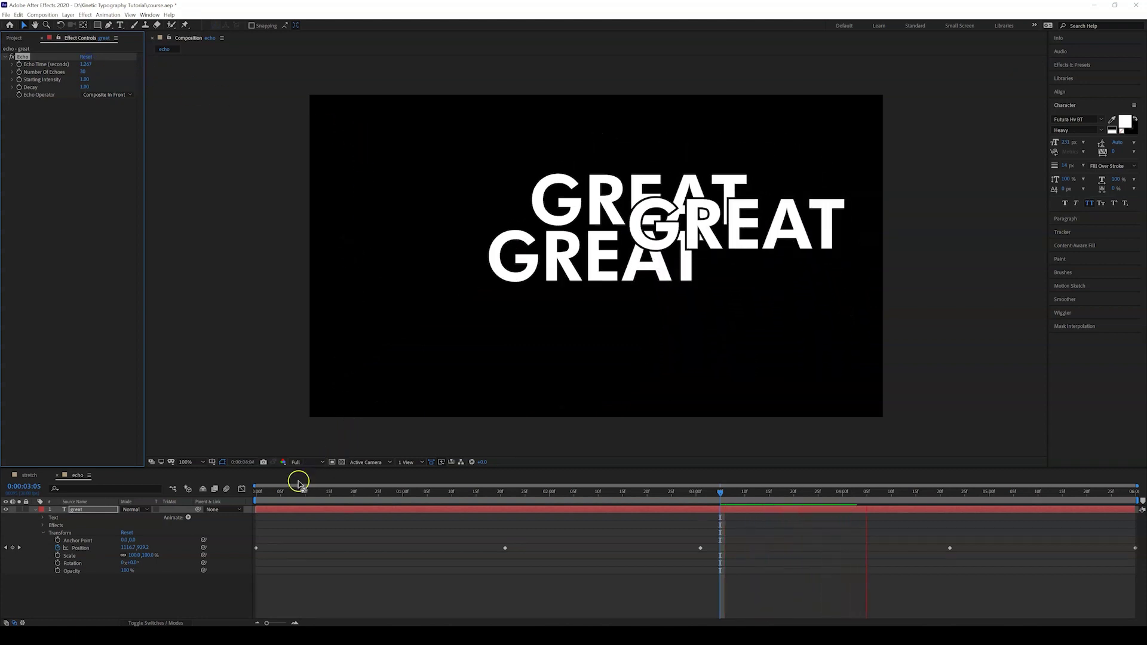
# - Check the motion with the changed Echo Time from several points early in the timeline, and undo the Echo Time changes
pyautogui.moveTo(287, 494); pyautogui.dragTo(358, 493)
pyautogui.press('space')
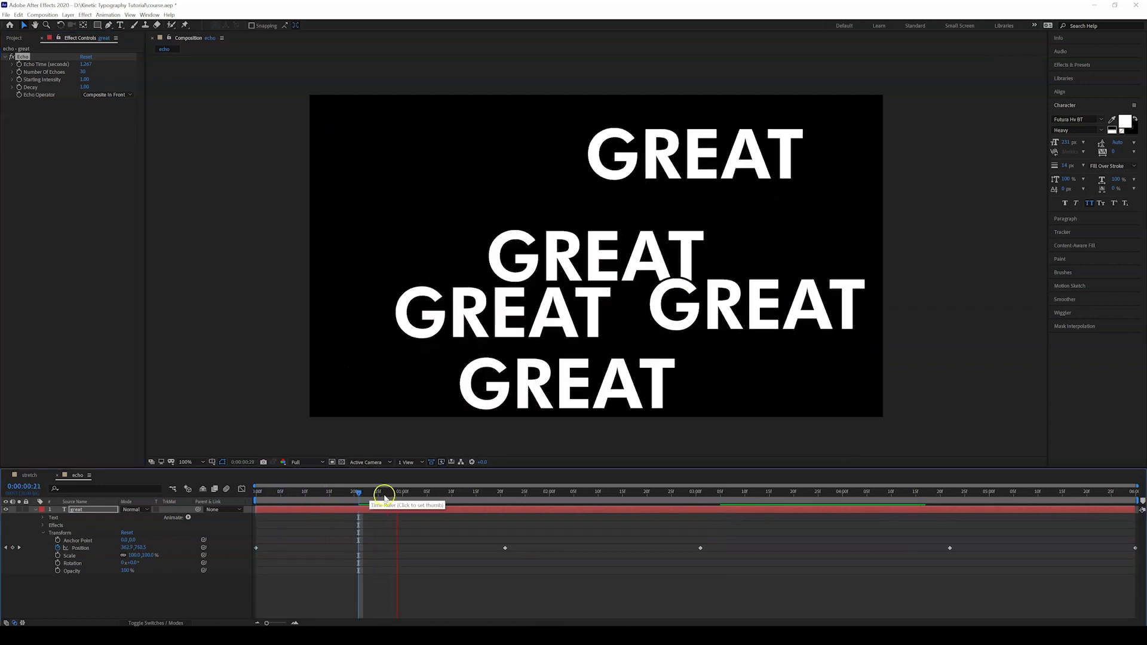
pyautogui.moveTo(353, 496); pyautogui.dragTo(325, 493)
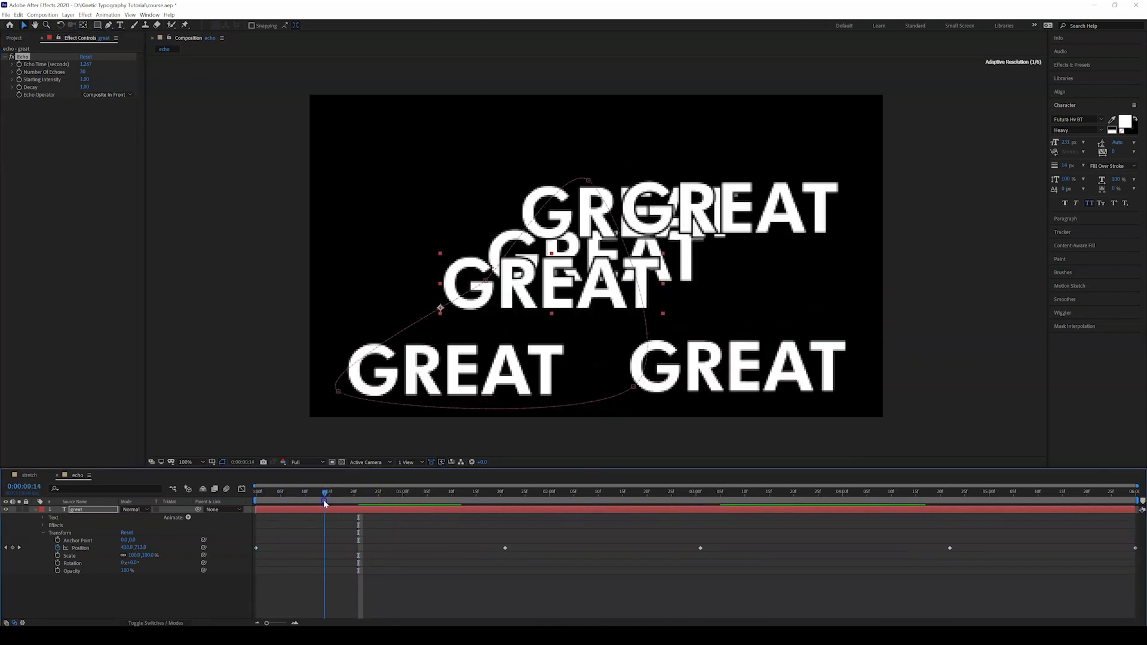
pyautogui.press('space')
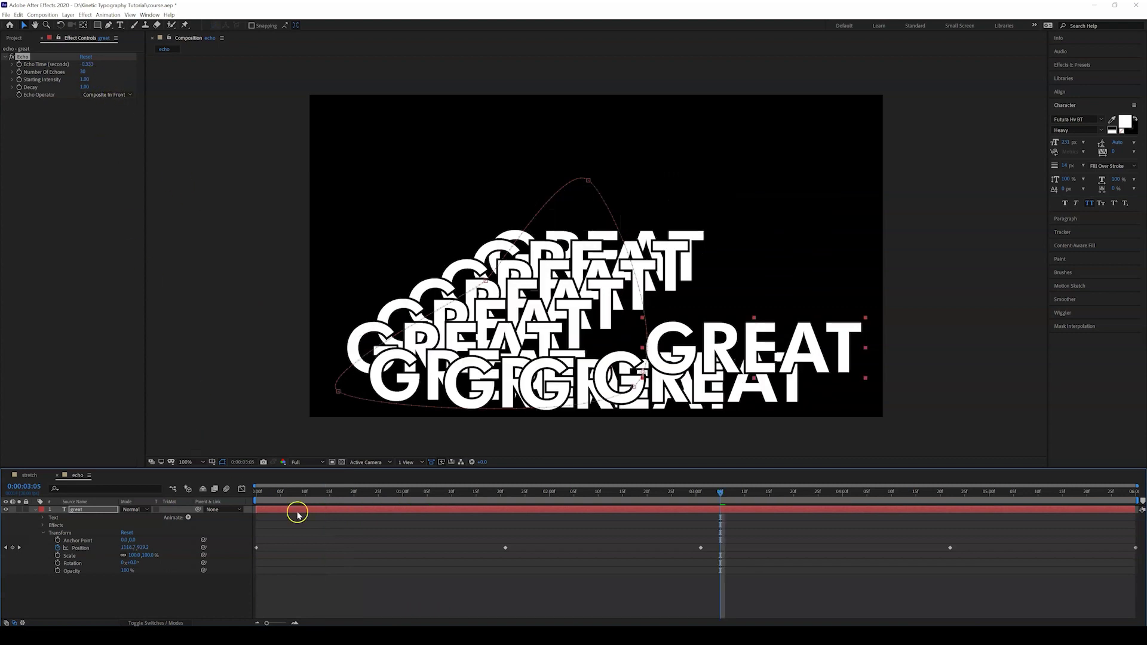
pyautogui.moveTo(266, 498); pyautogui.dragTo(257, 497)
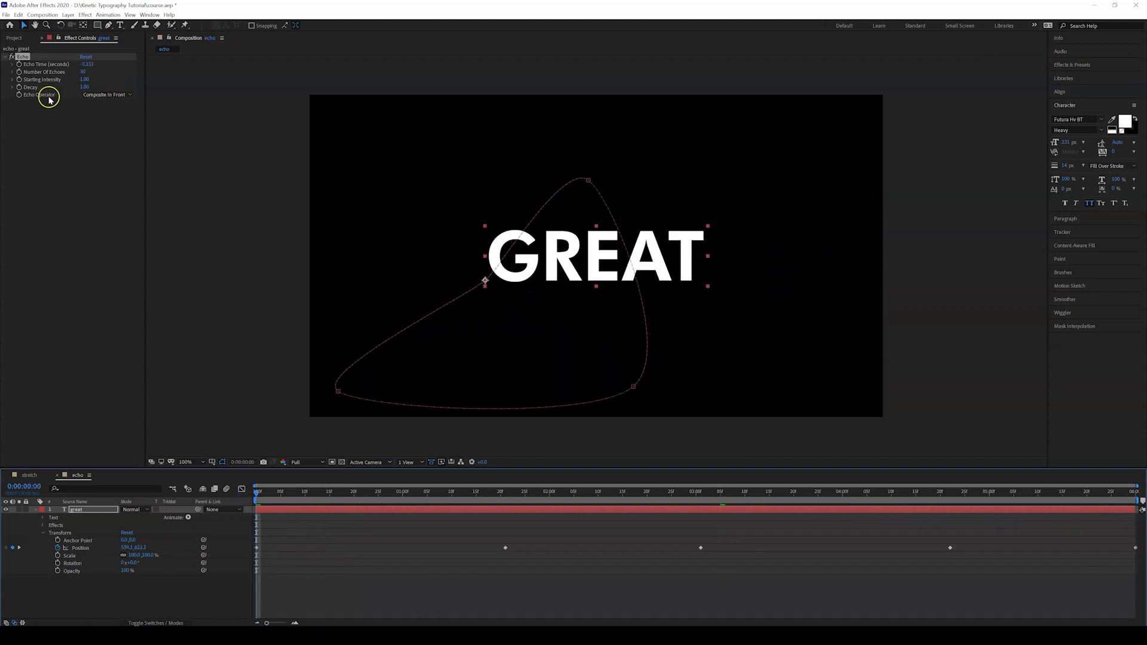
pyautogui.press('space')
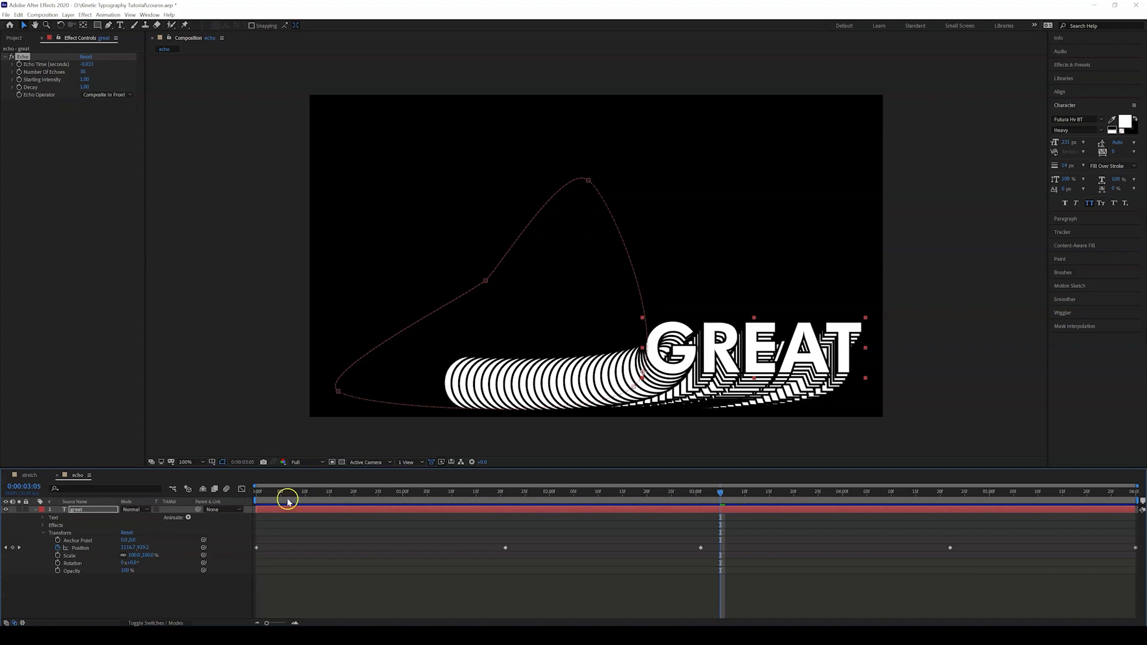
# - Preview the dense echo trail from the beginning of the composition
pyautogui.moveTo(287, 501); pyautogui.dragTo(258, 495)
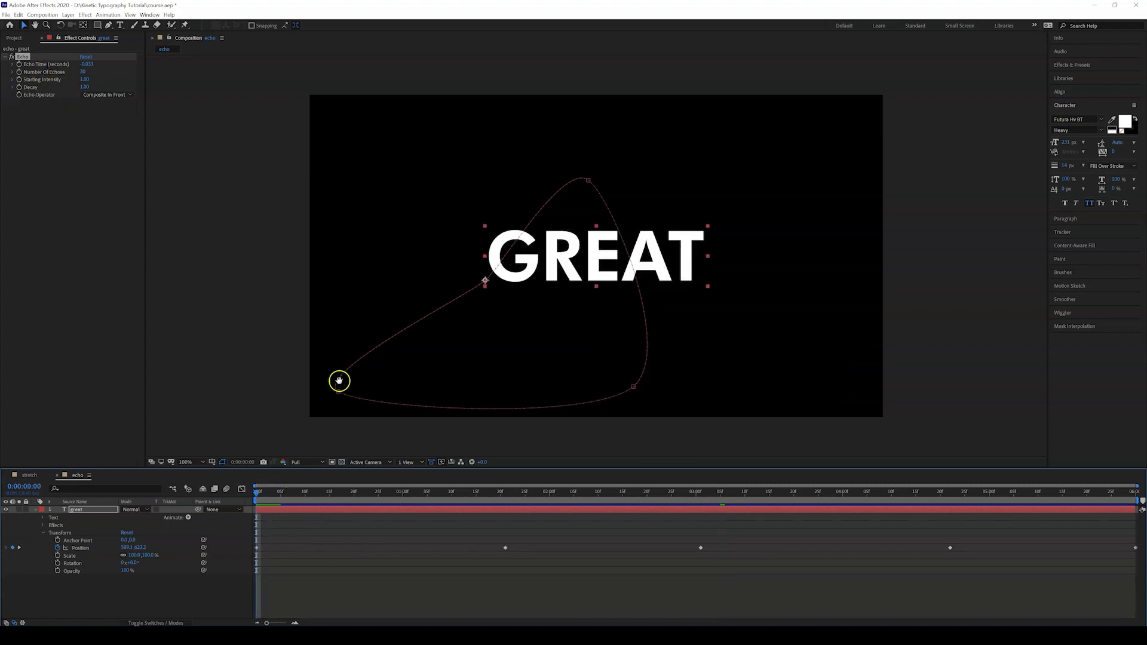
pyautogui.press('space')
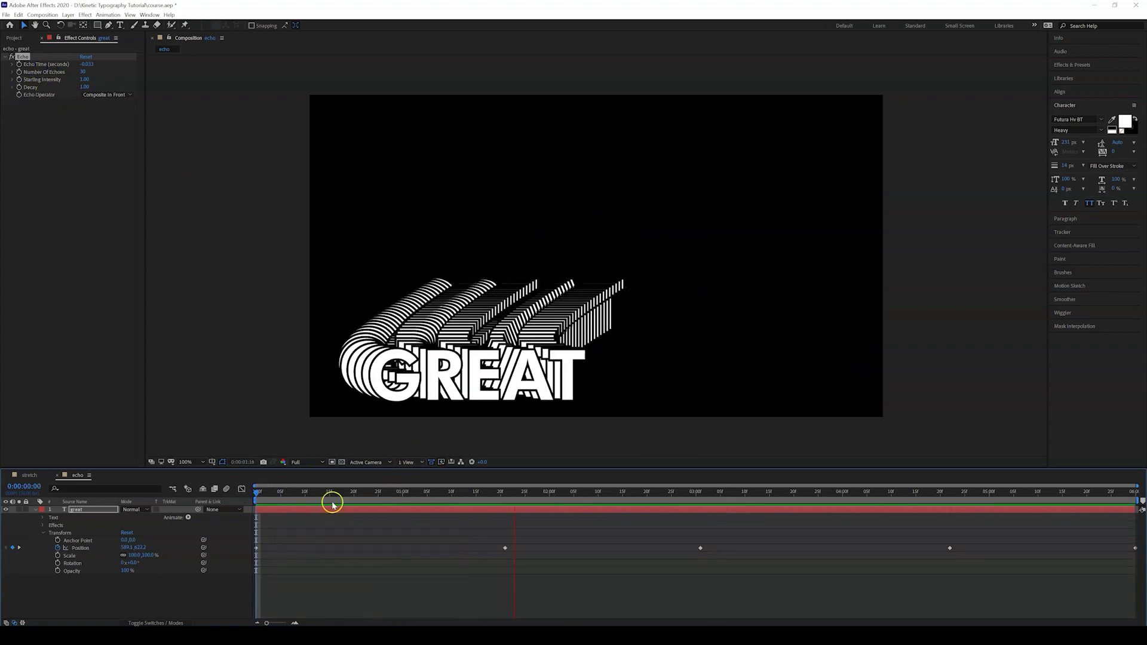
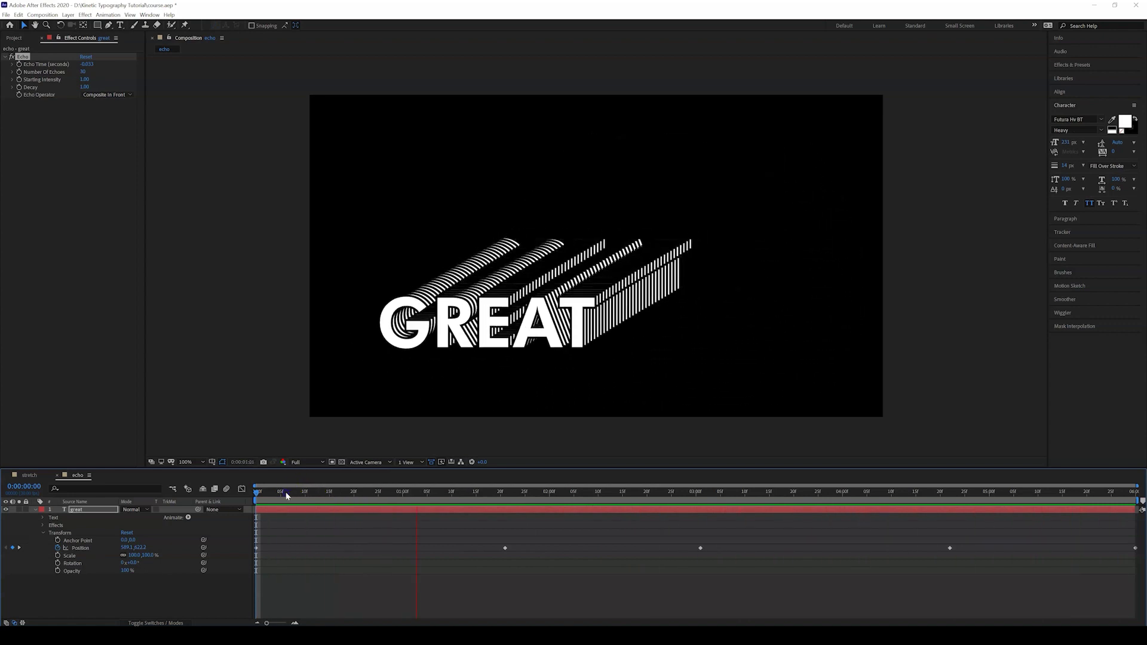
# - Duplicate the echoed text layer, collapse the original layer's properties and hide the original
pyautogui.click(81, 511)
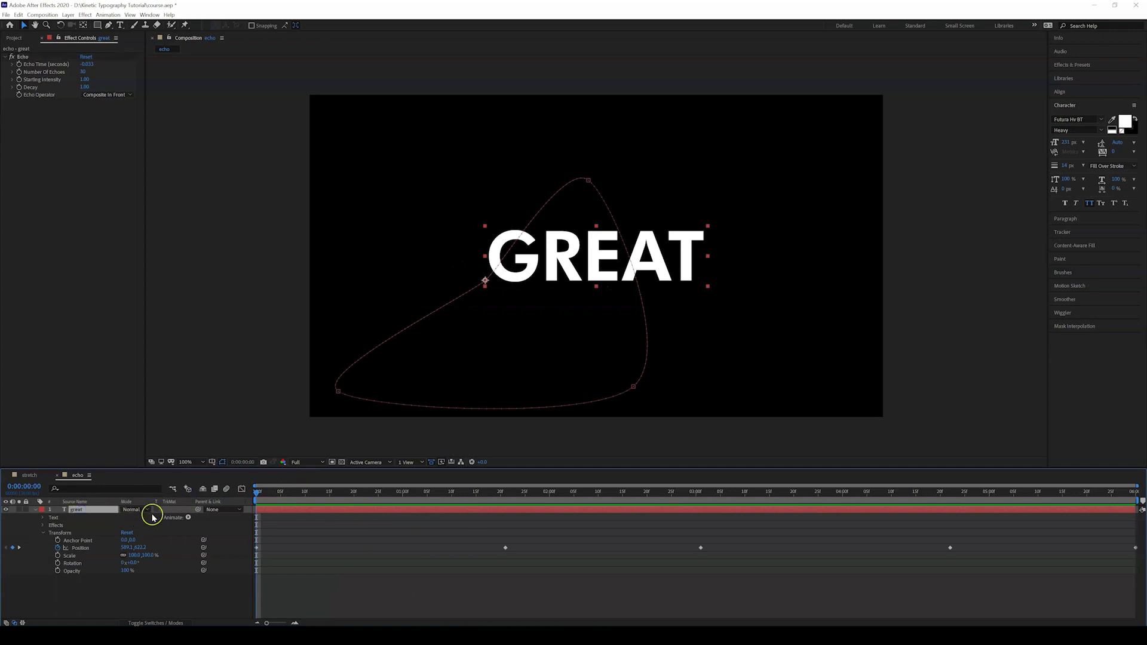
pyautogui.hotkey('ctrl', 'd')
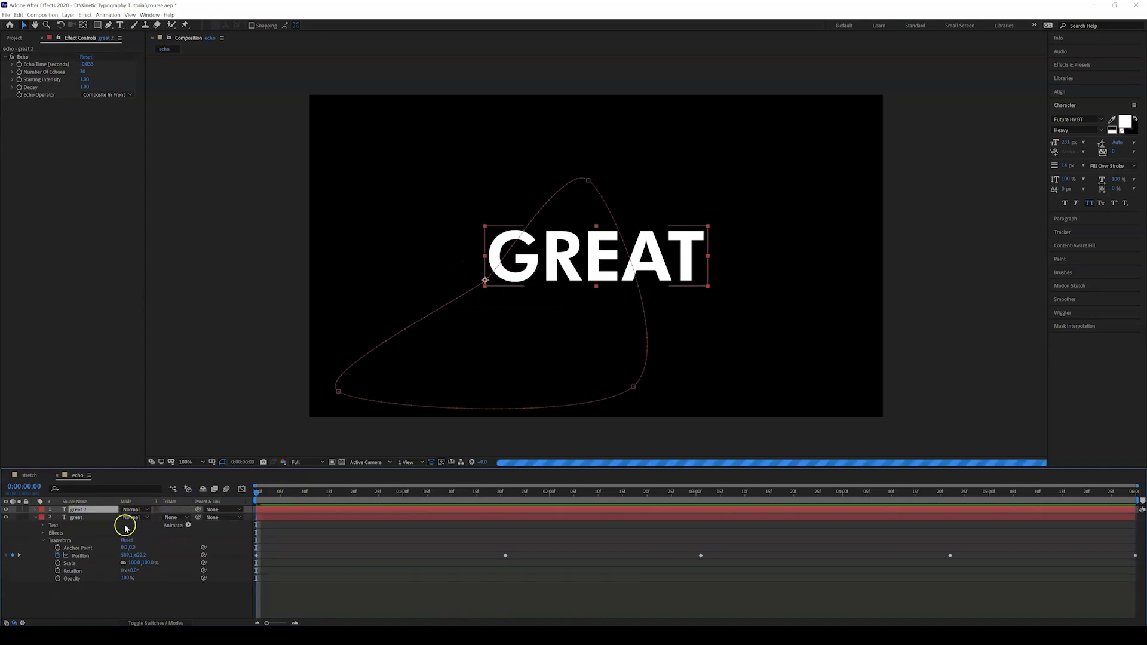
pyautogui.click(34, 517)
pyautogui.click(6, 517)
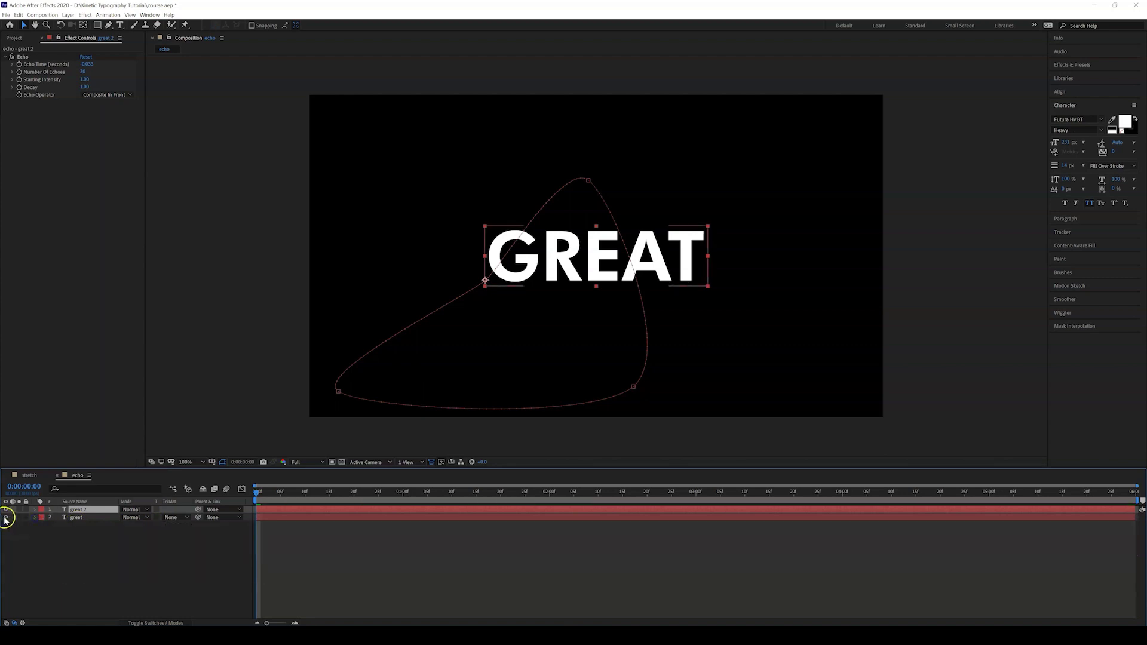
# - Hide the original GREAT text layer beneath its duplicate
pyautogui.click(7, 518)
pyautogui.click(74, 520)
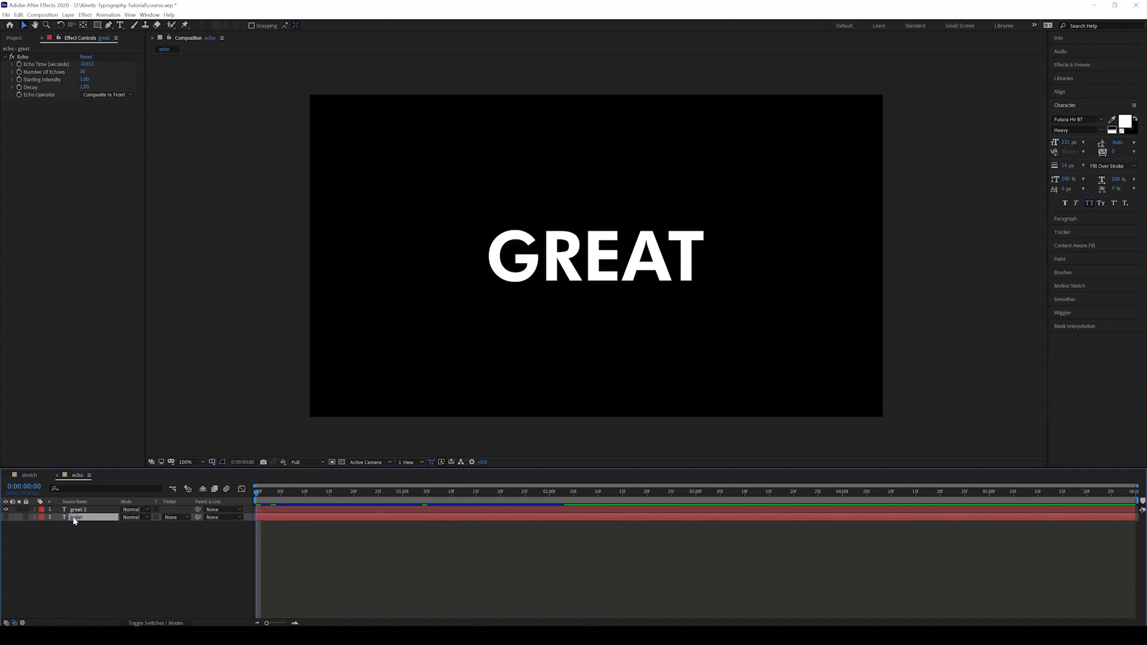
pyautogui.rightClick(74, 518)
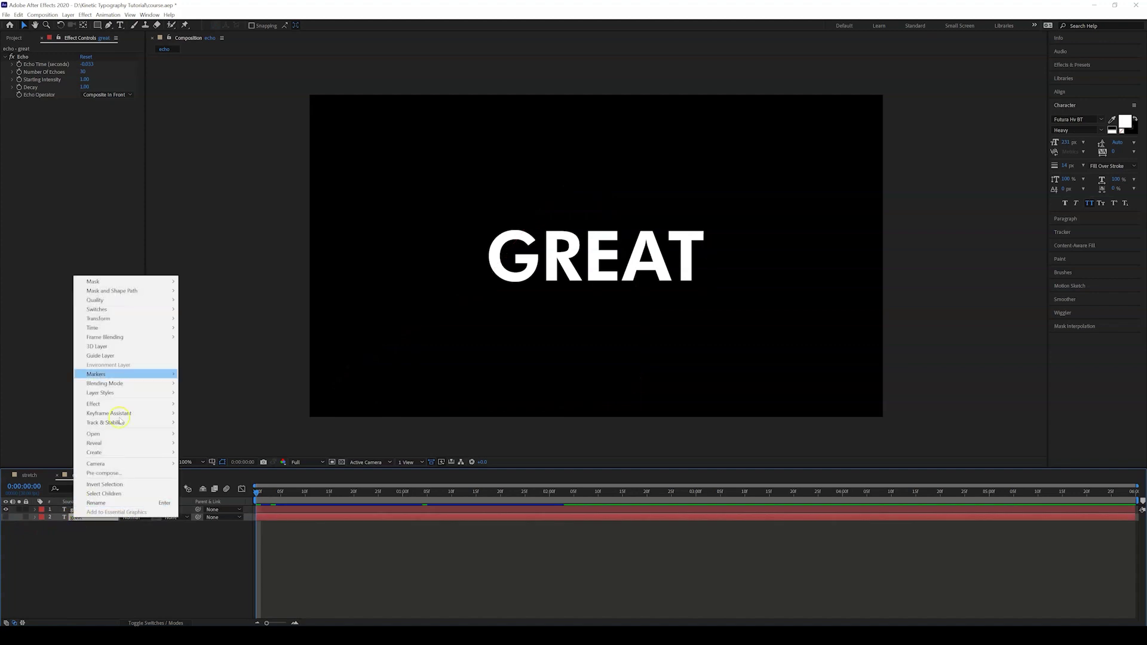
pyautogui.click(18, 10)
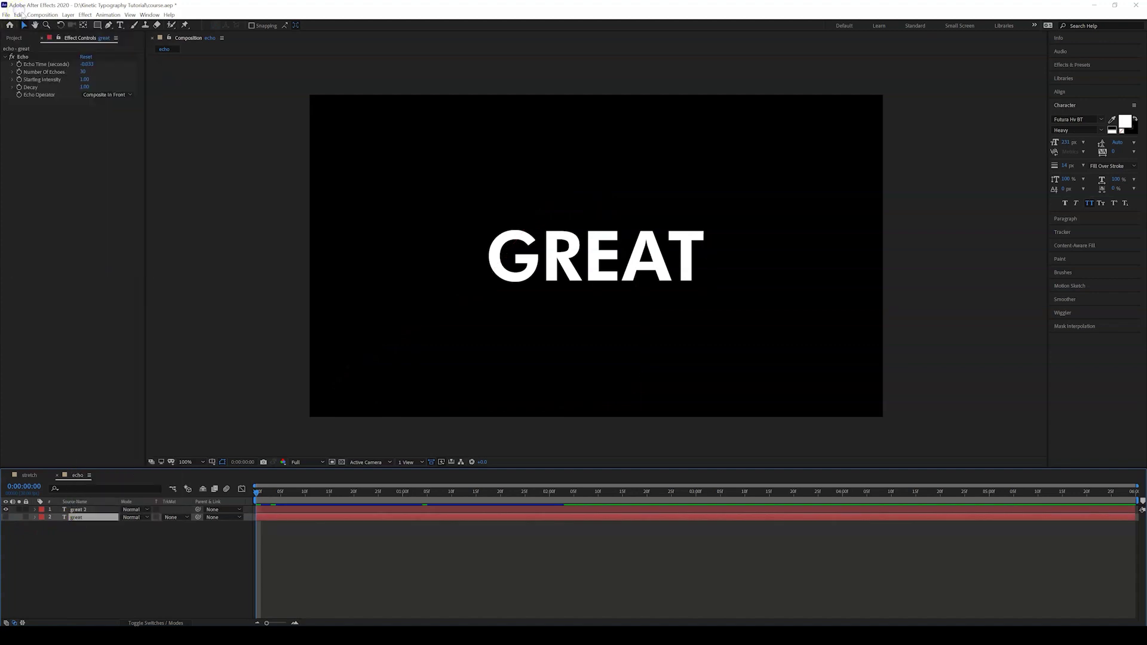
pyautogui.click(19, 14)
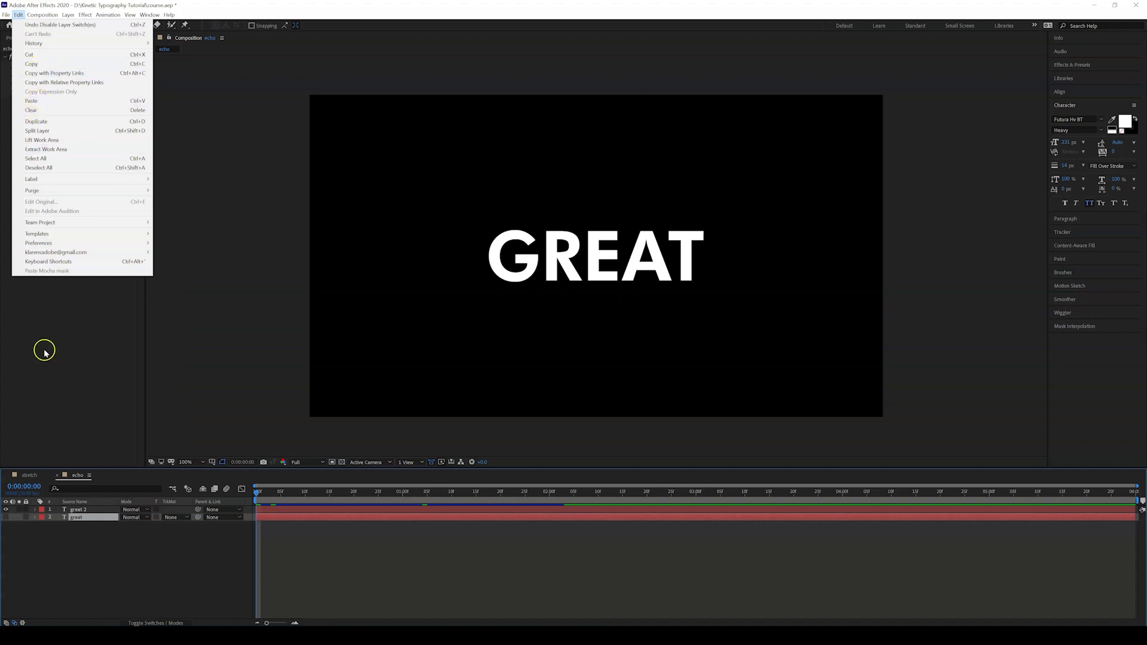
pyautogui.click(77, 537)
# - Remove all Position keyframes from the duplicated text layer and scrub through the first frames
pyautogui.click(74, 511)
pyautogui.click(74, 509)
pyautogui.press('Return')
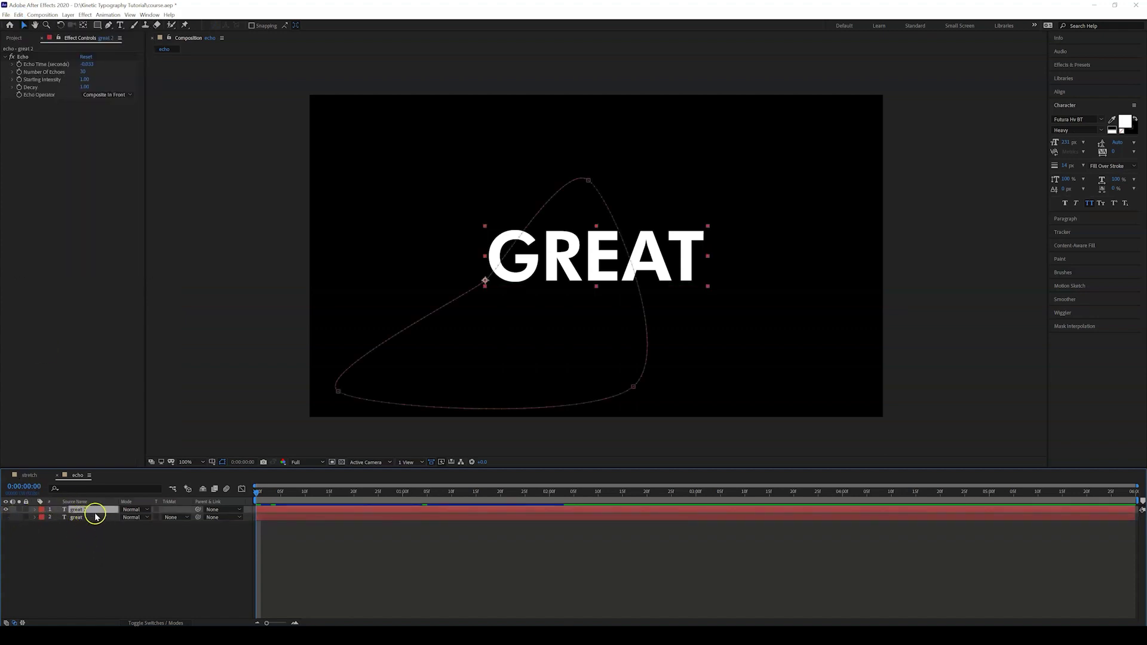
pyautogui.click(35, 510)
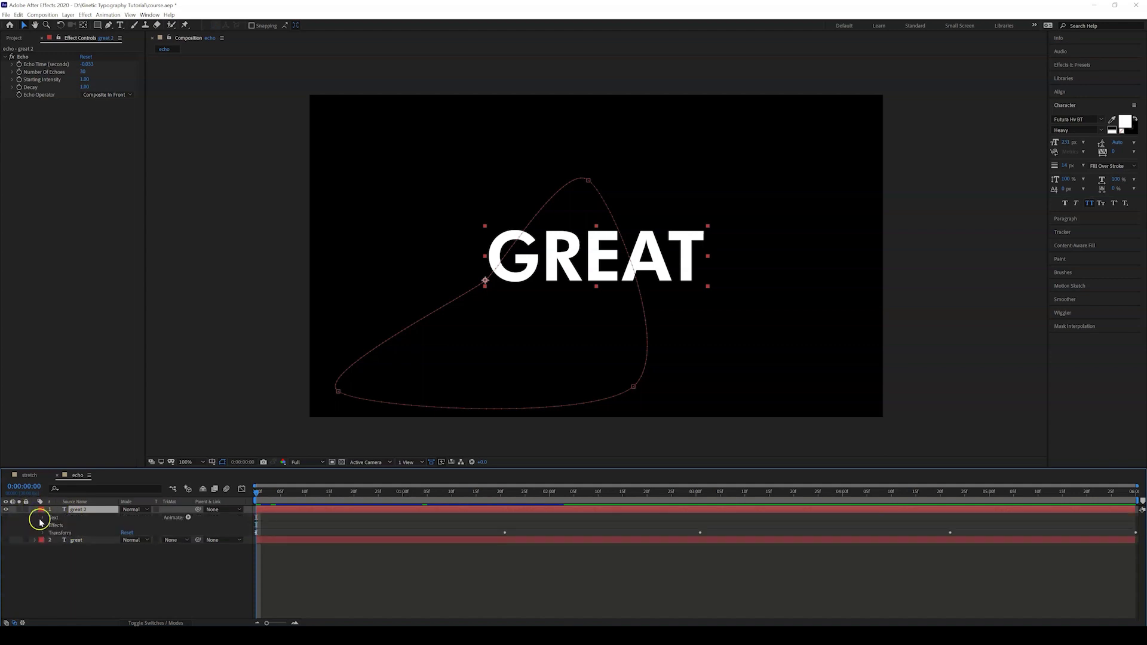
pyautogui.click(43, 533)
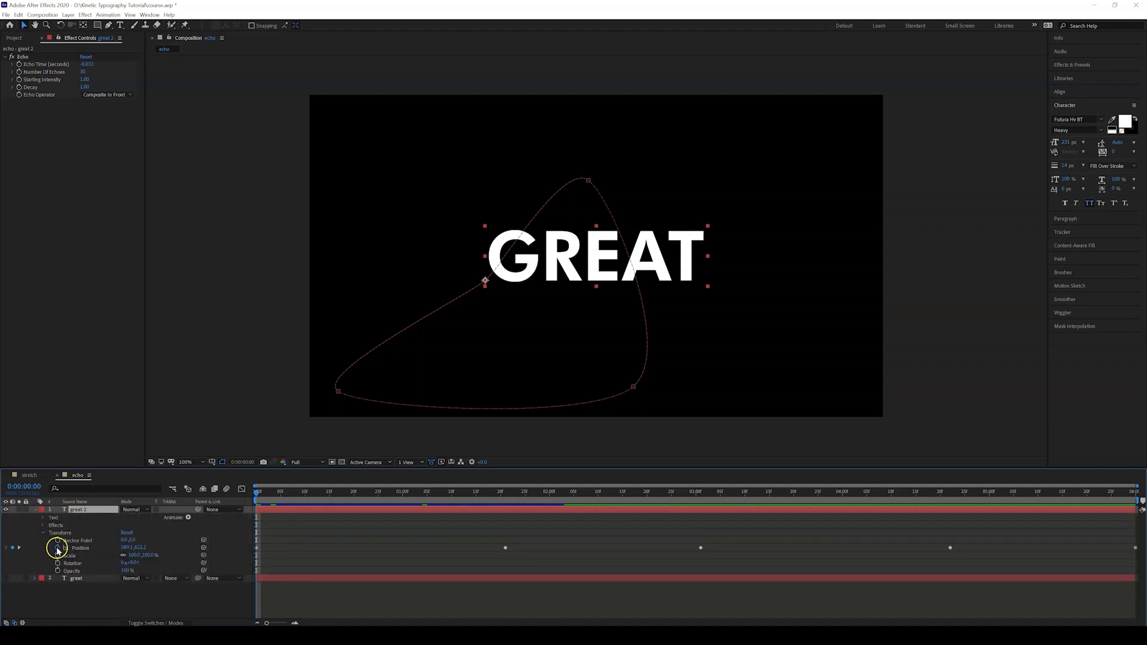
pyautogui.click(58, 548)
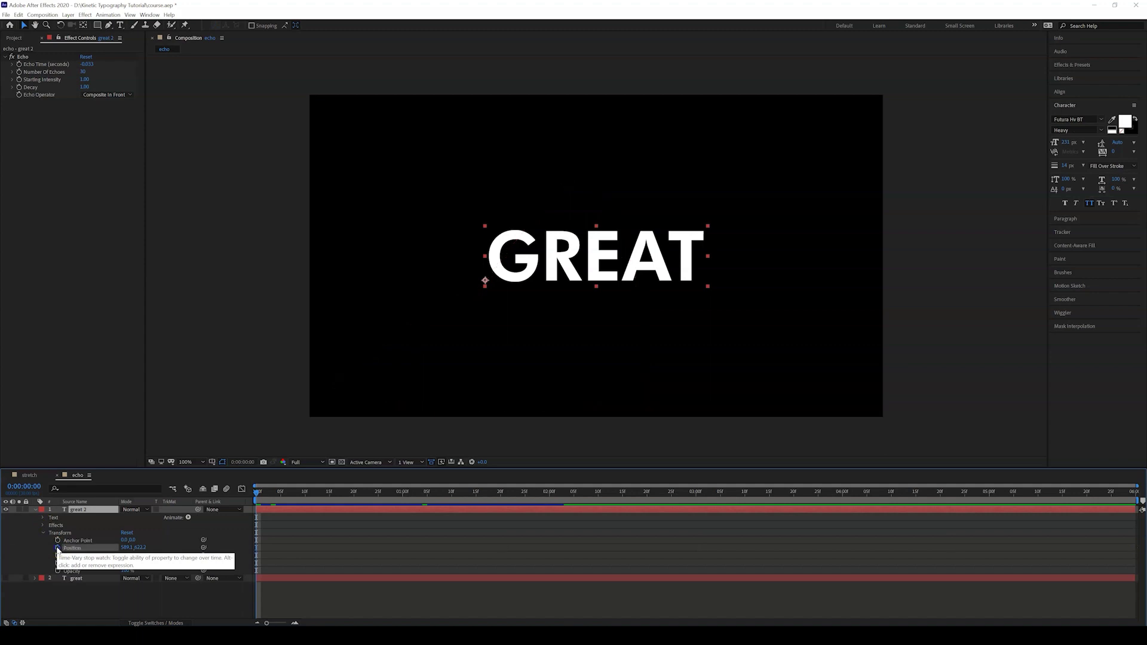
pyautogui.moveTo(263, 500); pyautogui.dragTo(294, 493)
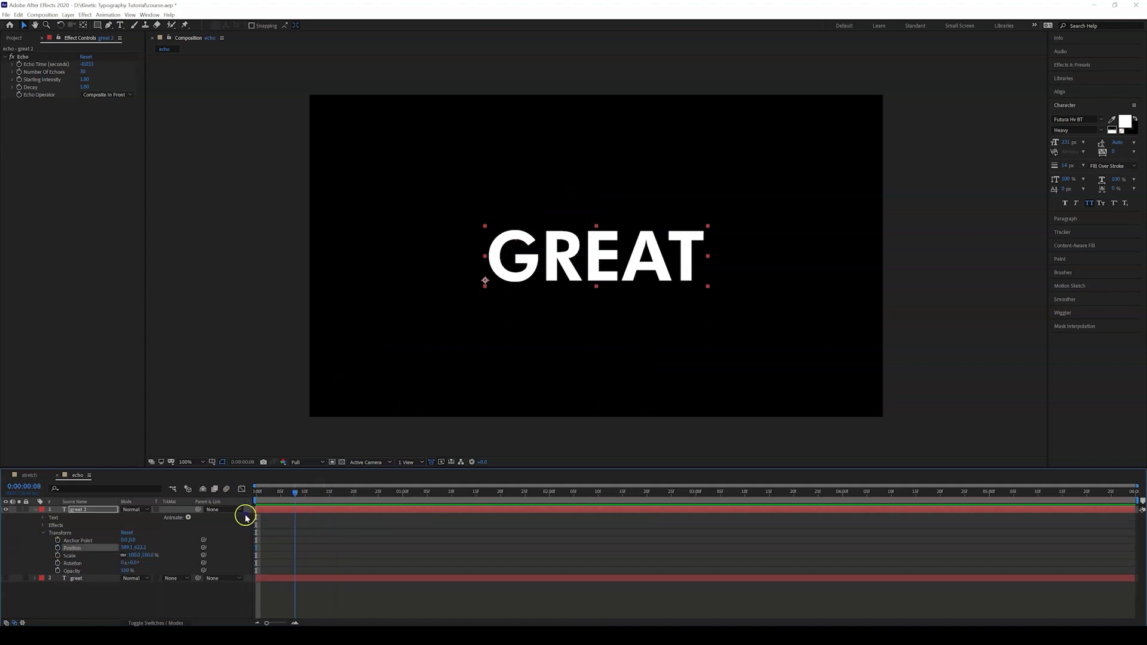
# - Turn the duplicated text layer into a 3D layer and show its Transform properties
pyautogui.click(35, 510)
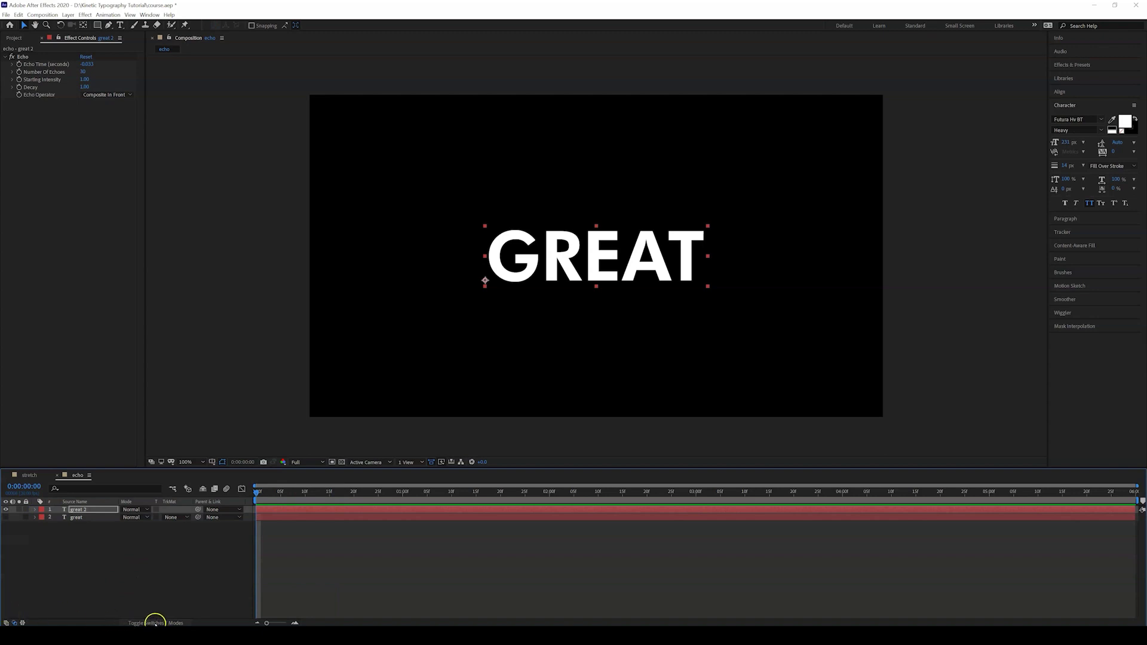
pyautogui.click(155, 623)
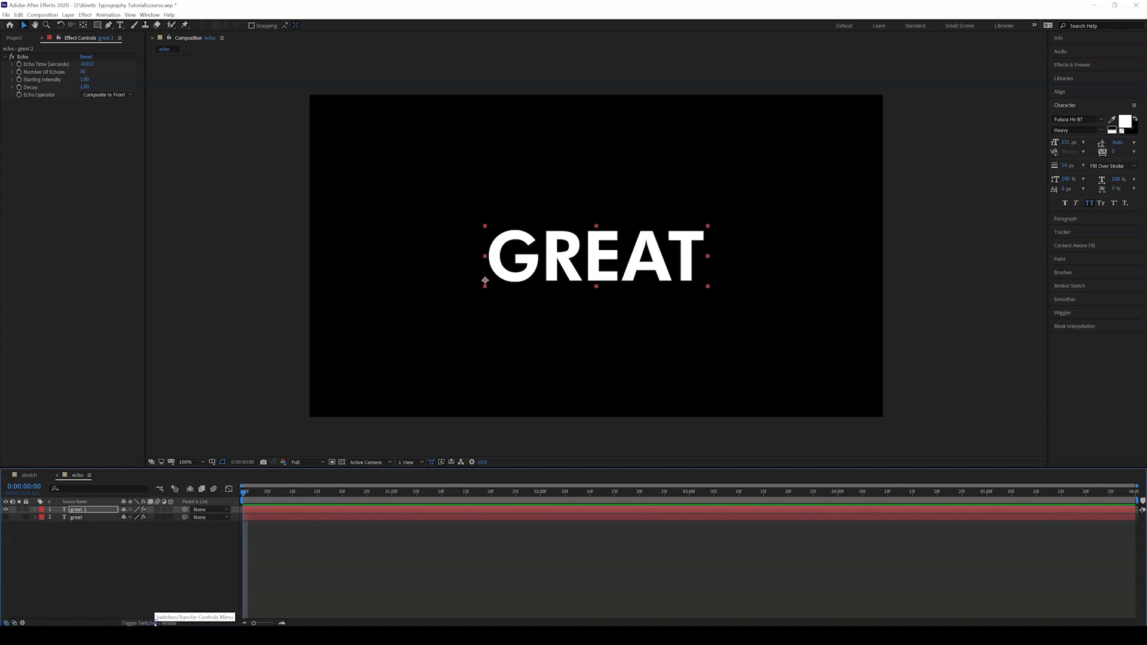
pyautogui.click(171, 510)
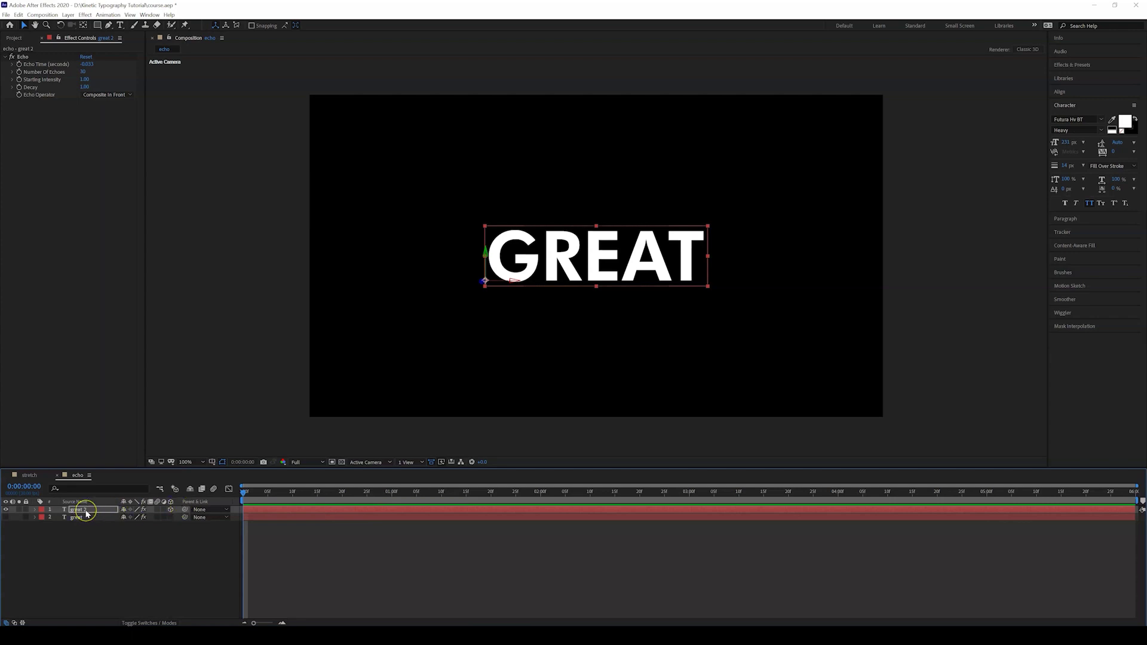
pyautogui.click(34, 510)
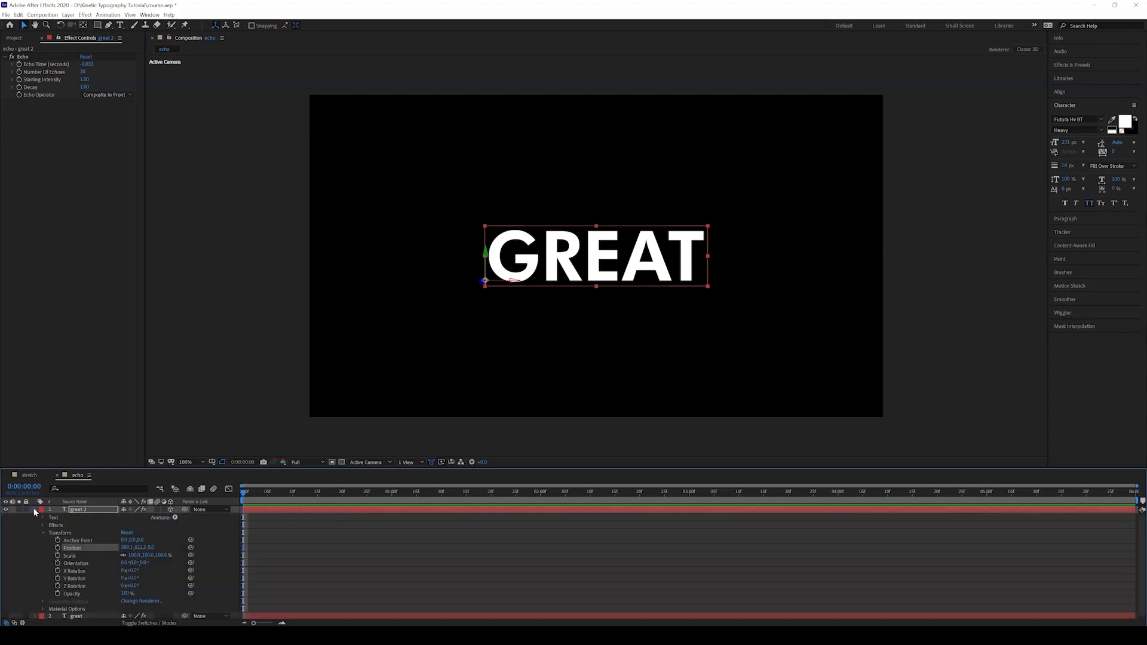
pyautogui.click(42, 533)
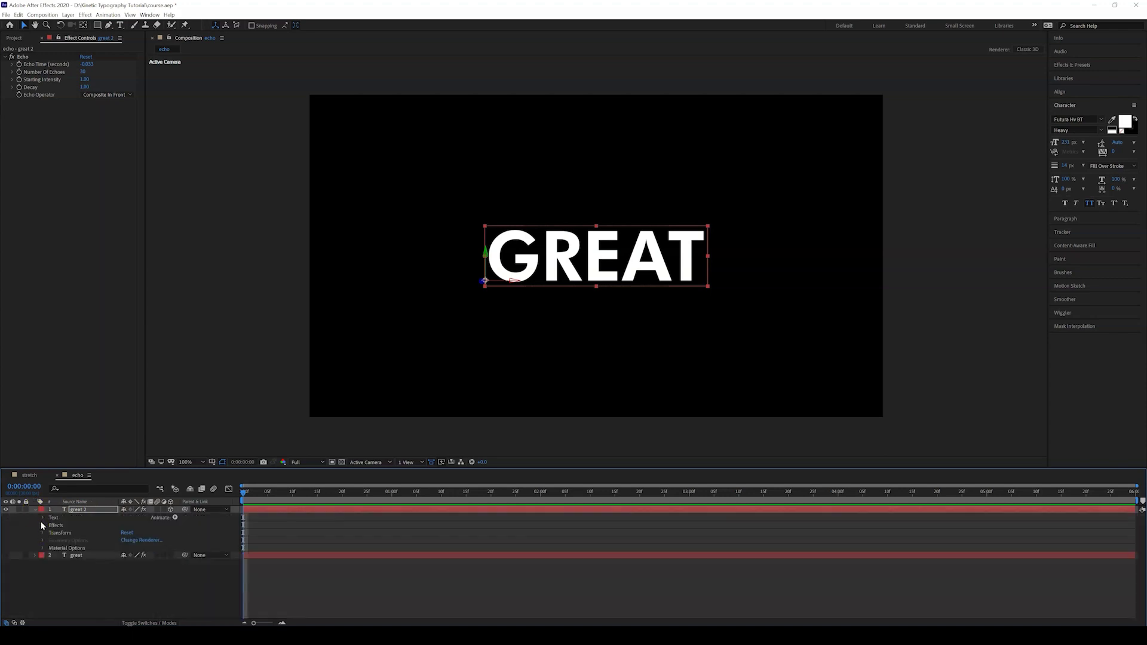
pyautogui.click(42, 533)
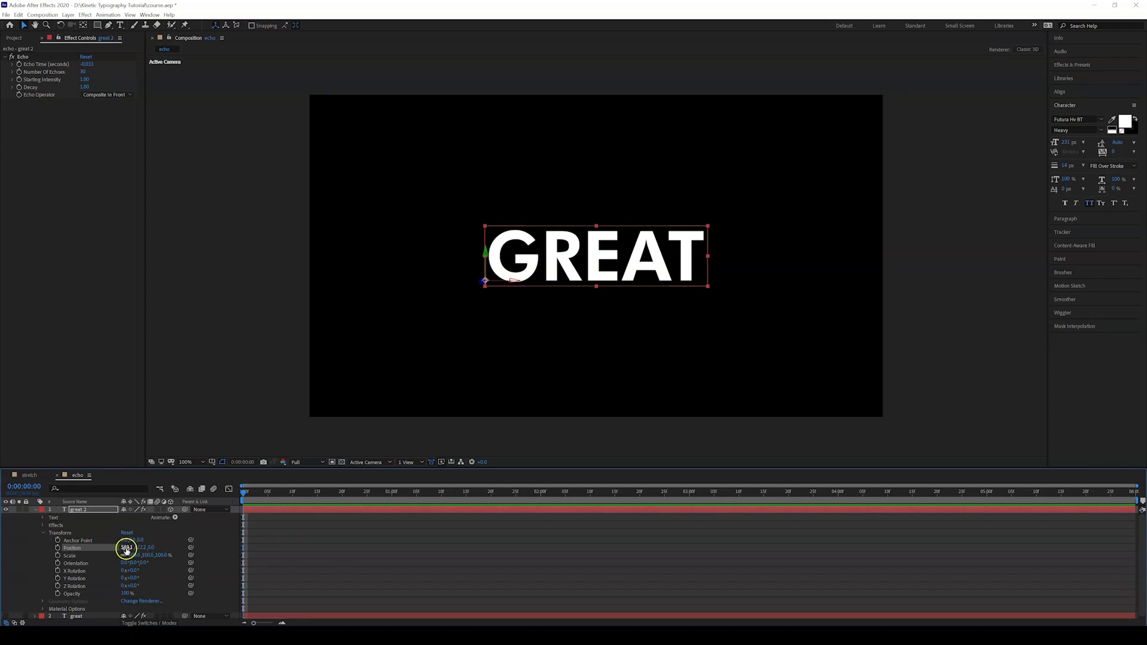
# - Try moving the 3D word farther back along Z, and undo the Position changes
pyautogui.moveTo(123, 551); pyautogui.dragTo(502, 509)
pyautogui.hotkey('ctrl', 'z')
pyautogui.hotkey('ctrl', 'z')
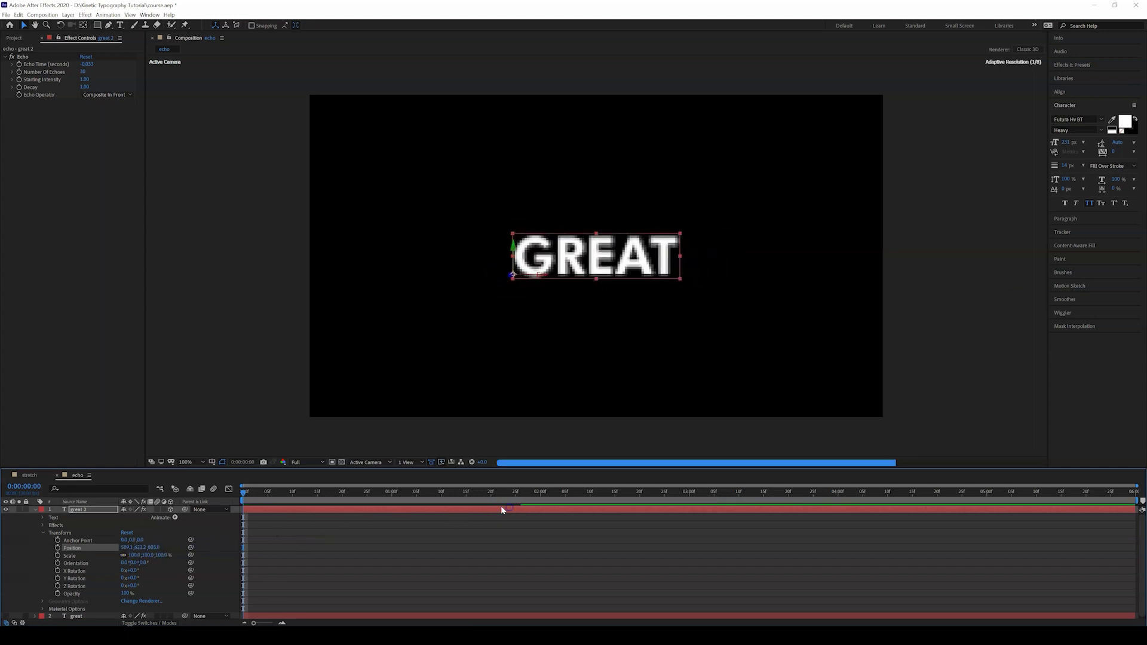
pyautogui.hotkey('ctrl', 'z')
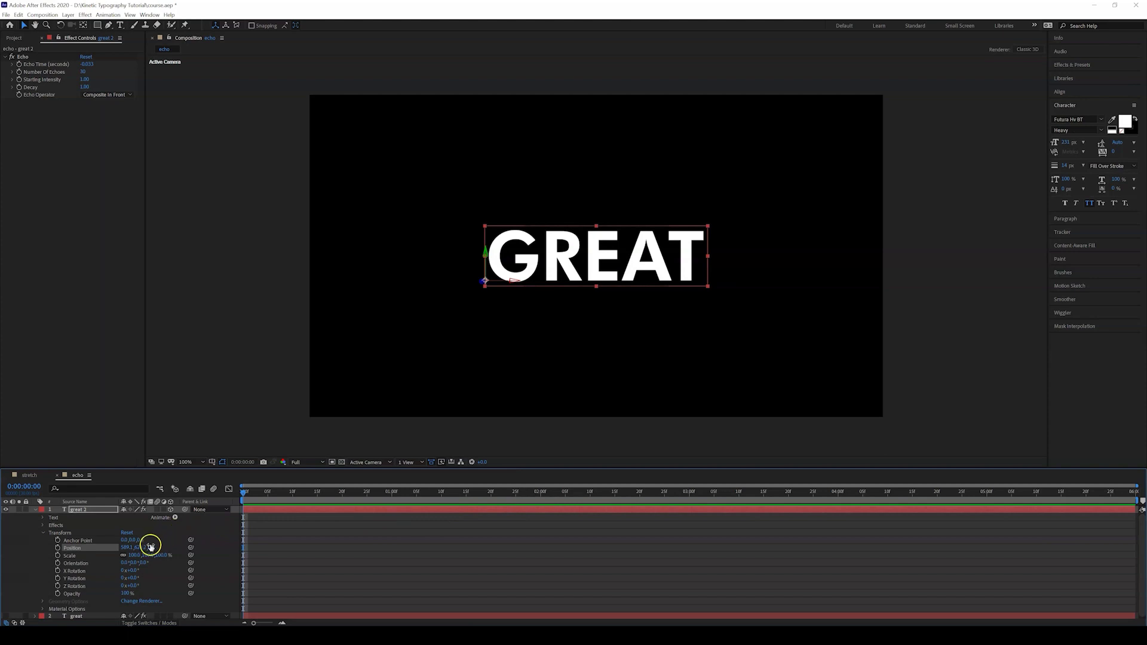
# - Push the word back to a Position Z of about 4869 and add a Position keyframe at 0:00:00:00
pyautogui.moveTo(149, 546); pyautogui.dragTo(705, 538)
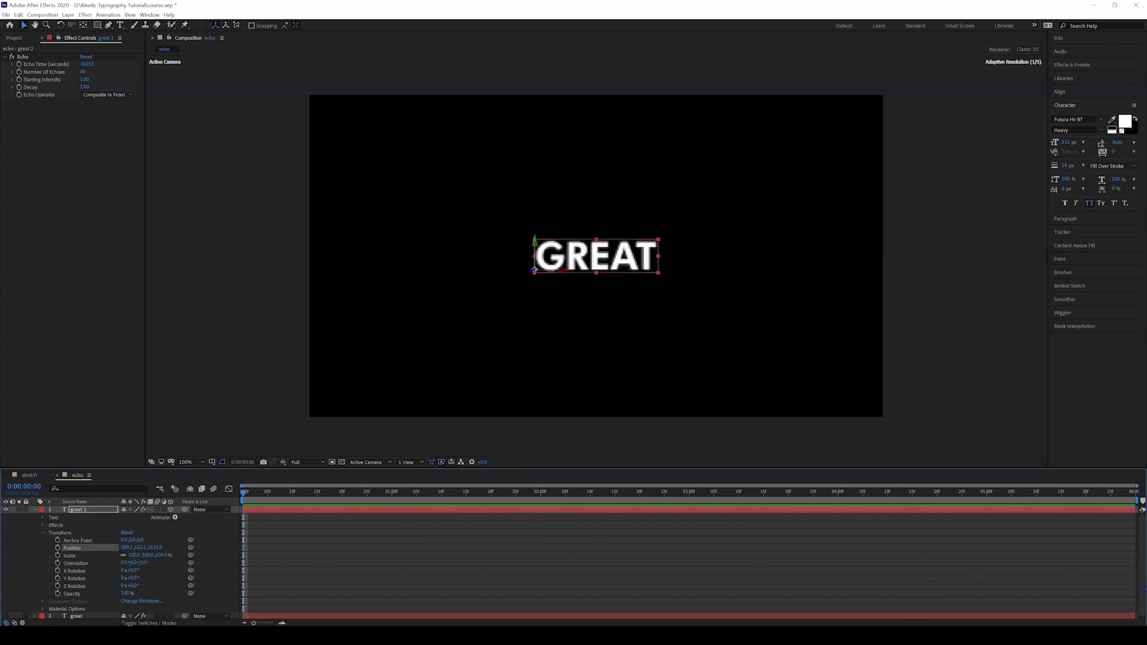
pyautogui.moveTo(159, 551); pyautogui.dragTo(907, 546)
pyautogui.moveTo(156, 547); pyautogui.dragTo(601, 525)
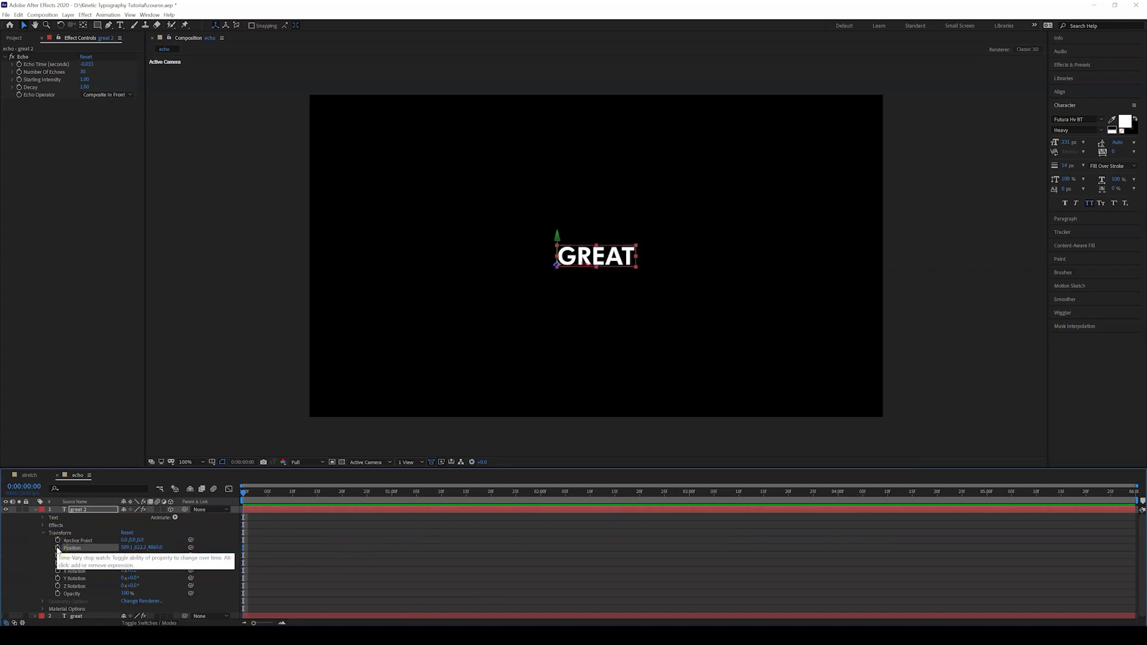
pyautogui.click(58, 548)
# - At 0:00:05:06, bring the word forward to a Position Z of -1344 as the second Position keyframe
pyautogui.moveTo(562, 496); pyautogui.dragTo(1016, 512)
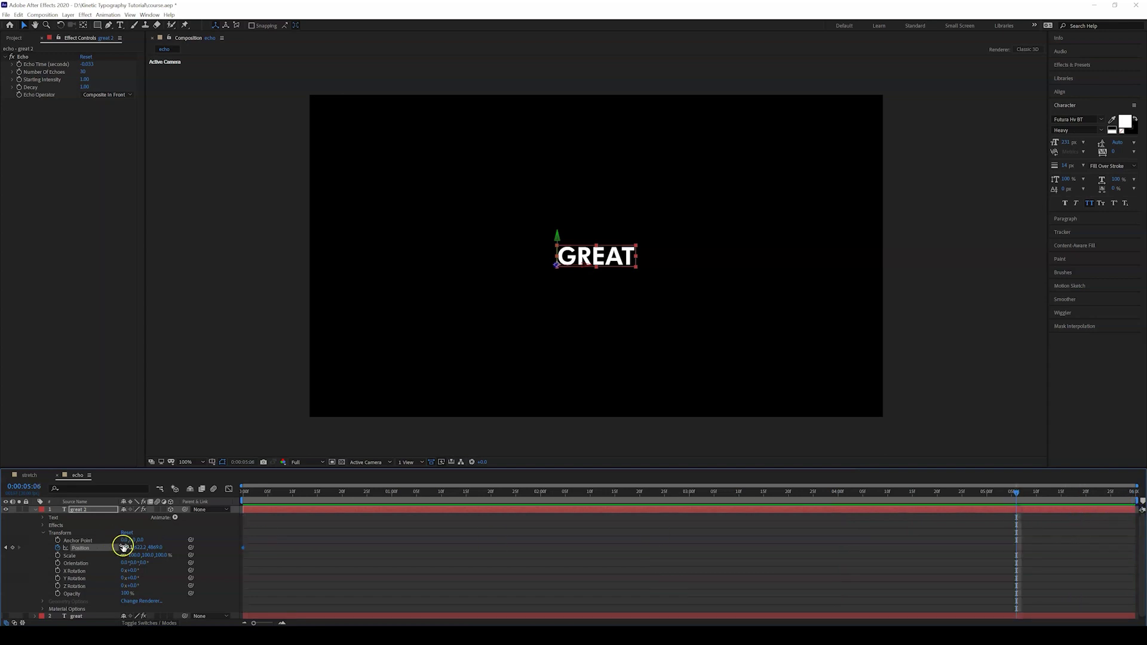
pyautogui.moveTo(157, 547); pyautogui.dragTo(59, 549)
pyautogui.moveTo(156, 550); pyautogui.dragTo(80, 550)
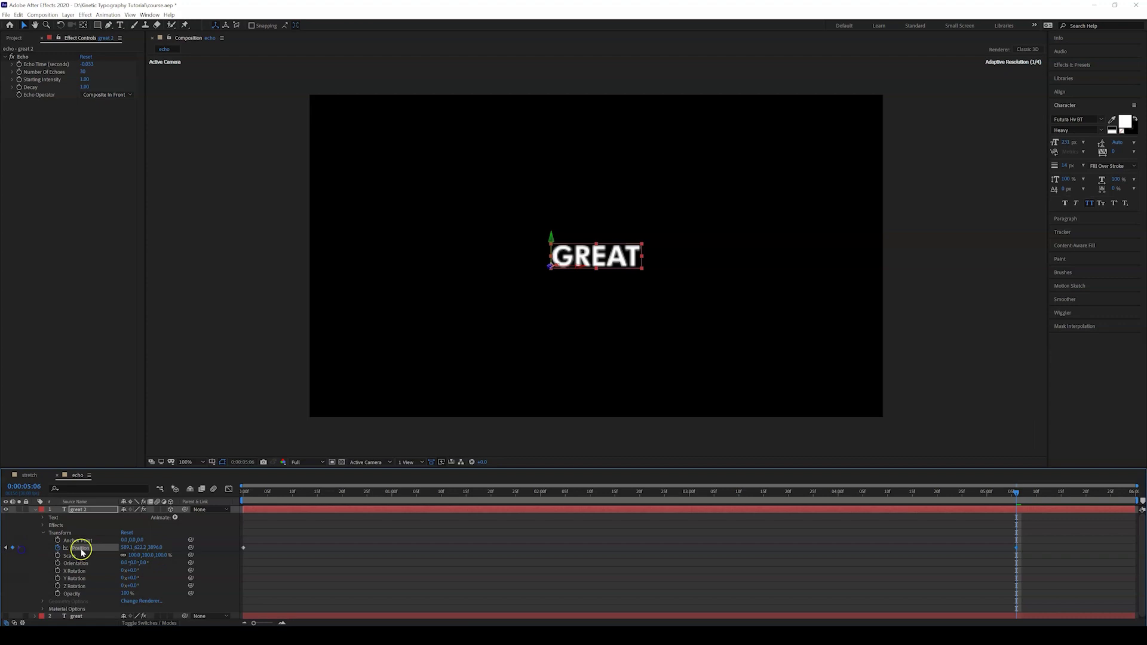
pyautogui.write('0')
pyautogui.press('Return')
pyautogui.click(154, 546)
pyautogui.moveTo(154, 546); pyautogui.dragTo(18, 540)
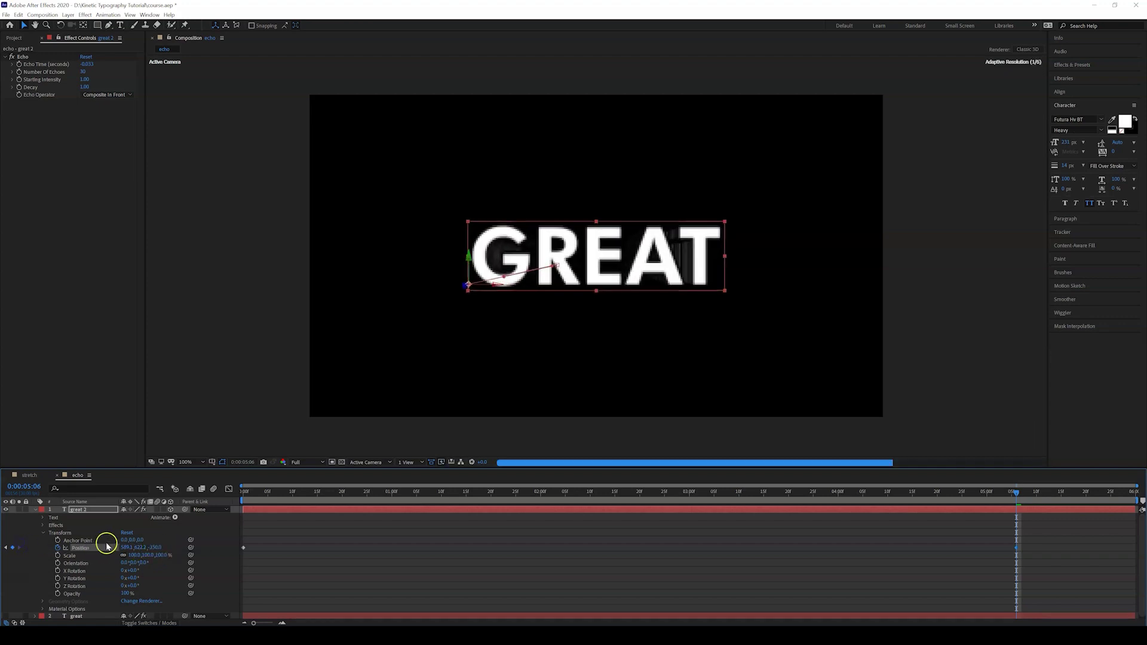
pyautogui.moveTo(154, 548); pyautogui.dragTo(9, 551)
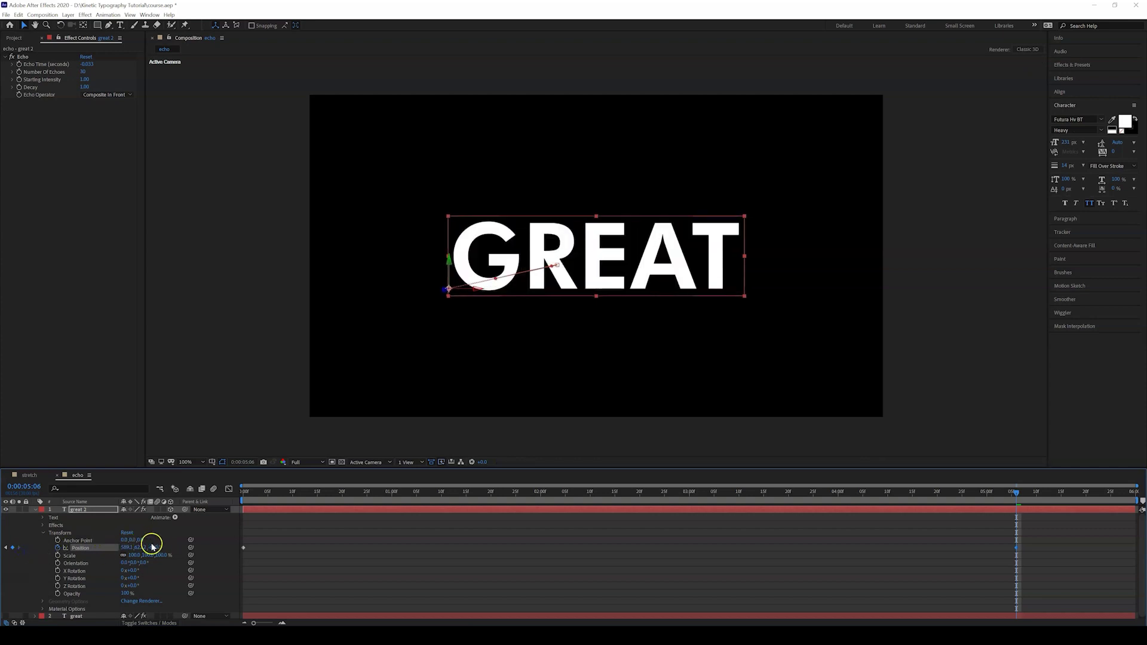
pyautogui.moveTo(160, 548); pyautogui.dragTo(7, 550)
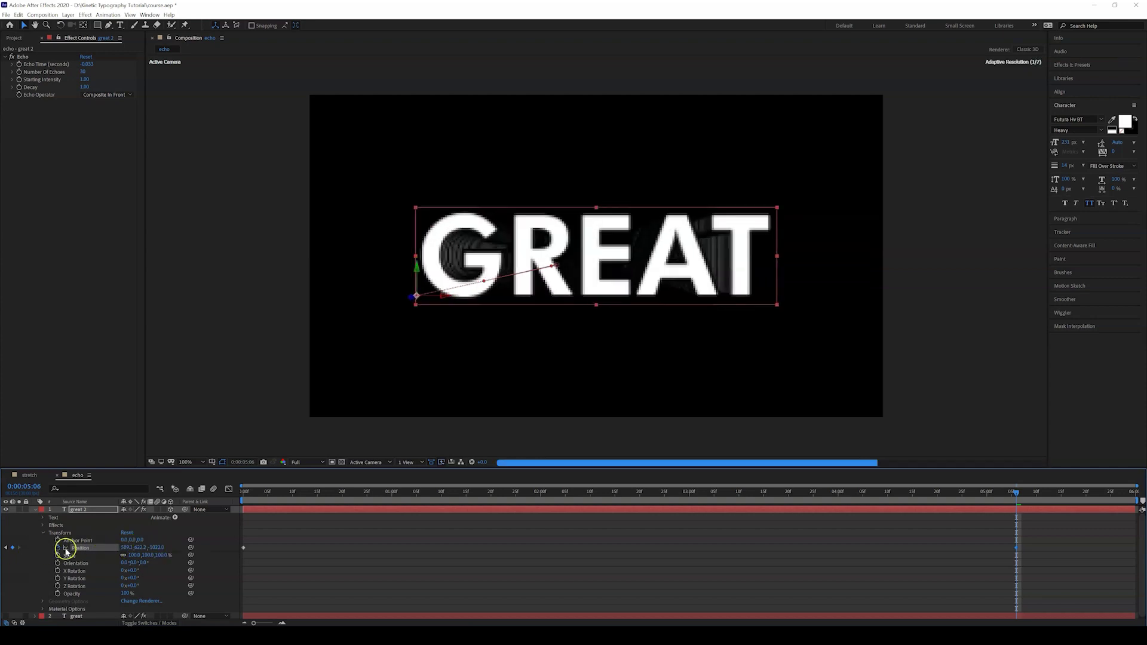
pyautogui.moveTo(163, 550); pyautogui.dragTo(226, 499)
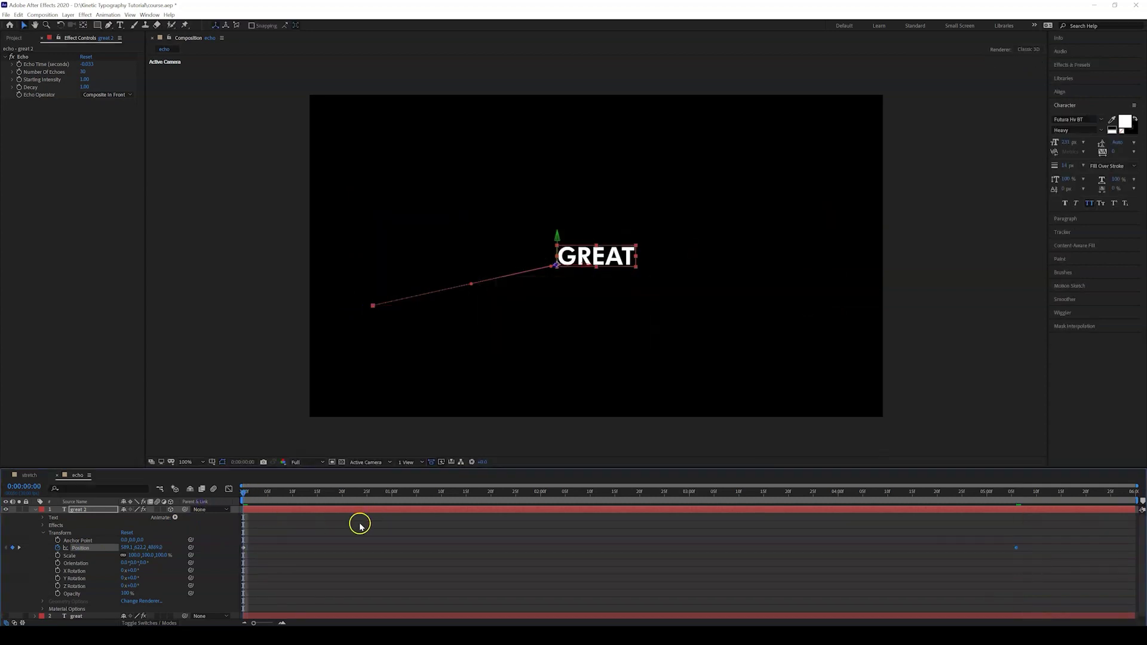
# - Set the preview resolution to Half and play the zoom animation from the beginning
pyautogui.press('space')
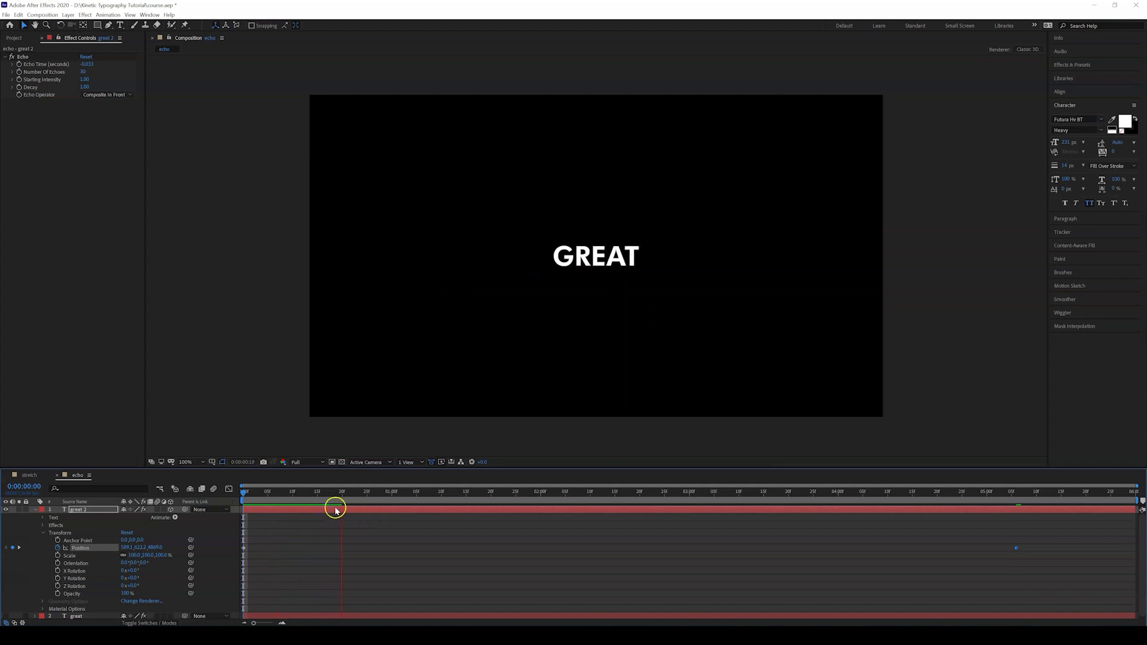
pyautogui.moveTo(248, 490); pyautogui.dragTo(195, 494)
pyautogui.click(307, 463)
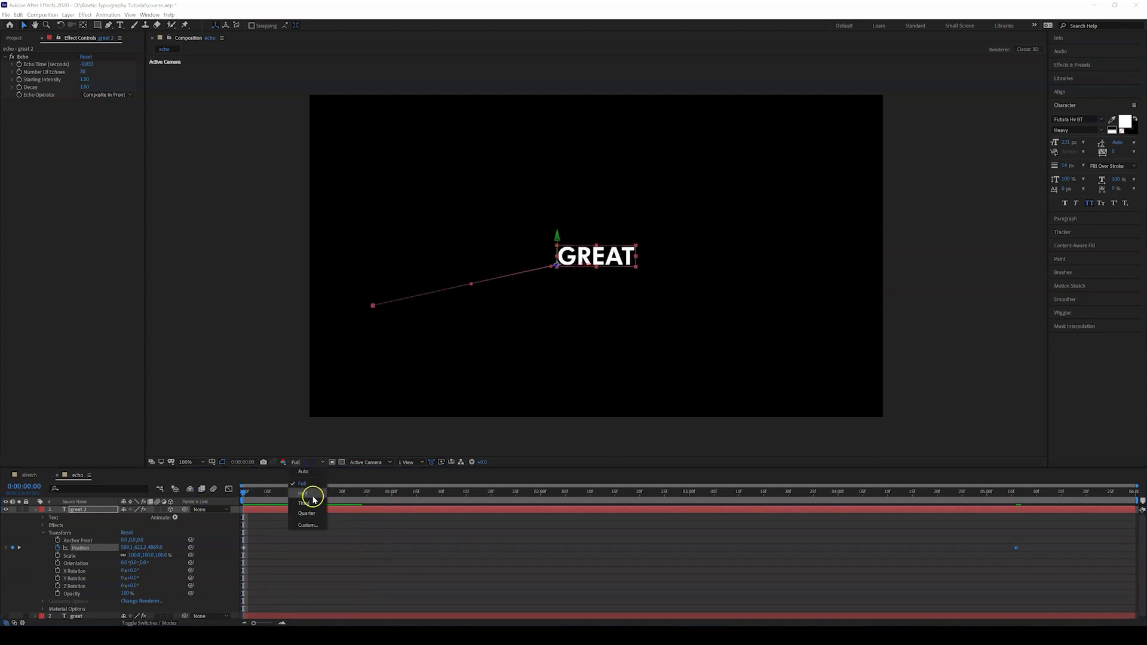
pyautogui.click(313, 500)
pyautogui.click(302, 463)
pyautogui.click(303, 493)
pyautogui.press('space')
pyautogui.click(500, 513)
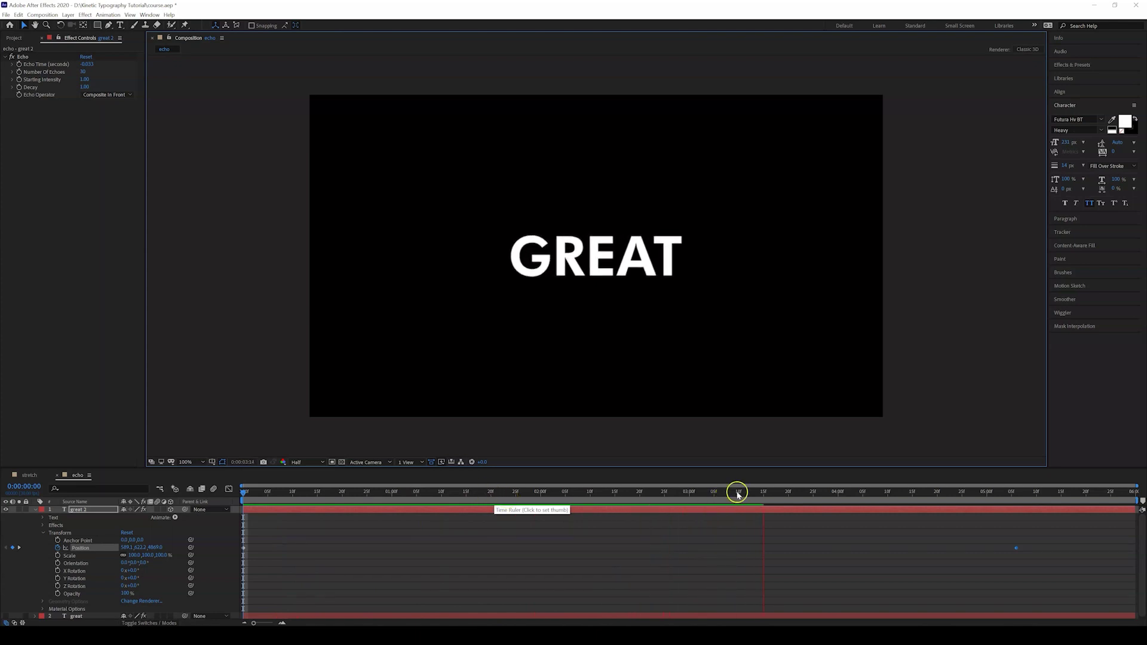
# - Examine the echo trail against the transparency grid at 0:00:04:20 and up to 0:00:05:06
pyautogui.click(890, 493)
pyautogui.moveTo(890, 493); pyautogui.dragTo(937, 492)
pyautogui.click(341, 462)
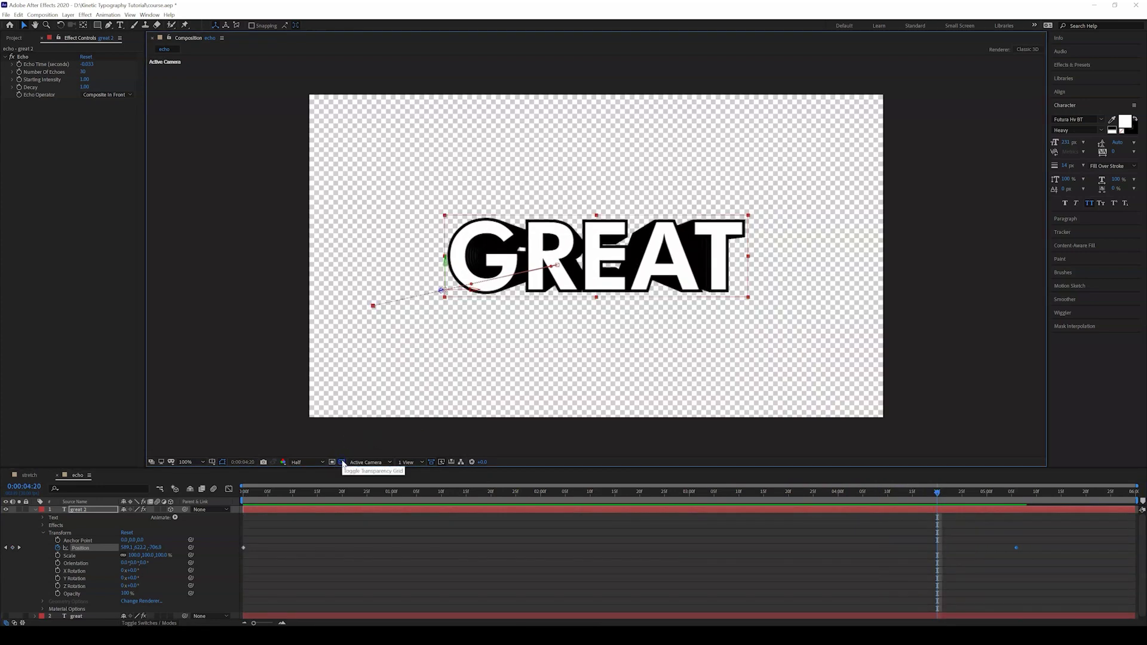
pyautogui.moveTo(511, 493); pyautogui.dragTo(1011, 503)
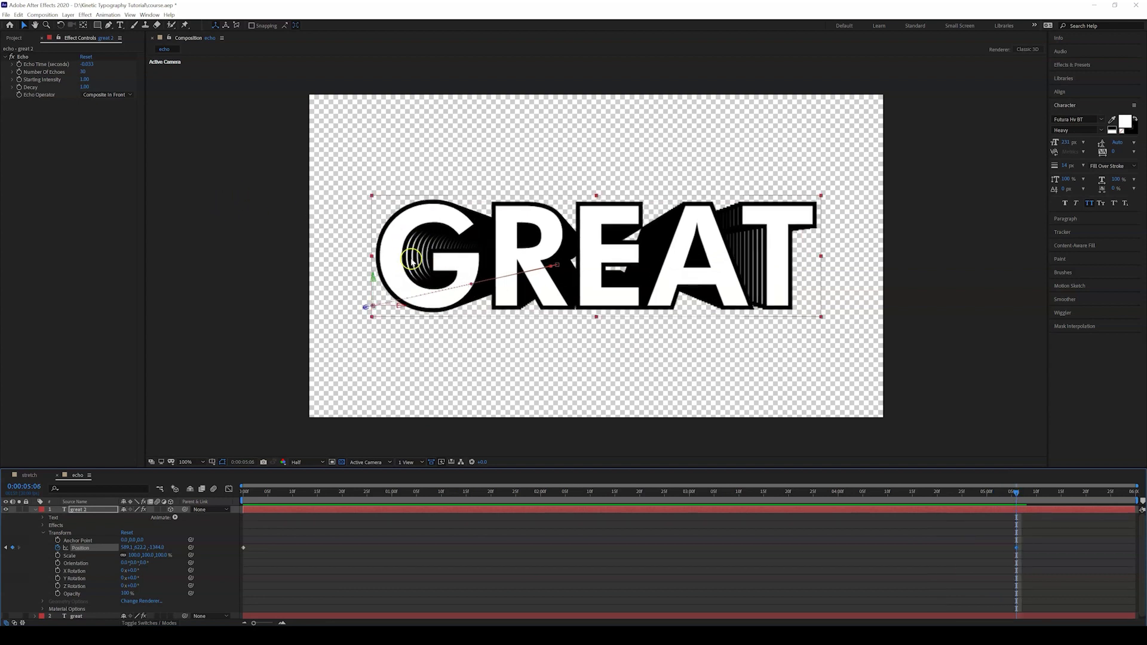
# - Set the Echo Time of the zooming text to -0.133 seconds
pyautogui.click(89, 64)
pyautogui.write('1')
pyautogui.press('Return')
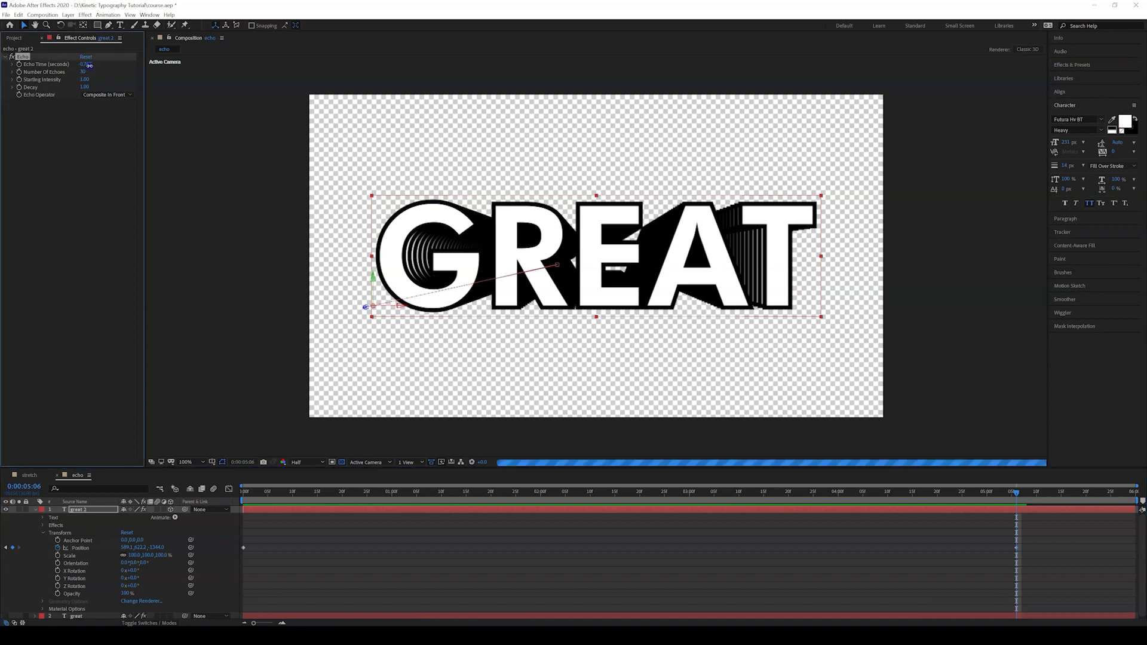
pyautogui.moveTo(87, 67); pyautogui.dragTo(87, 67)
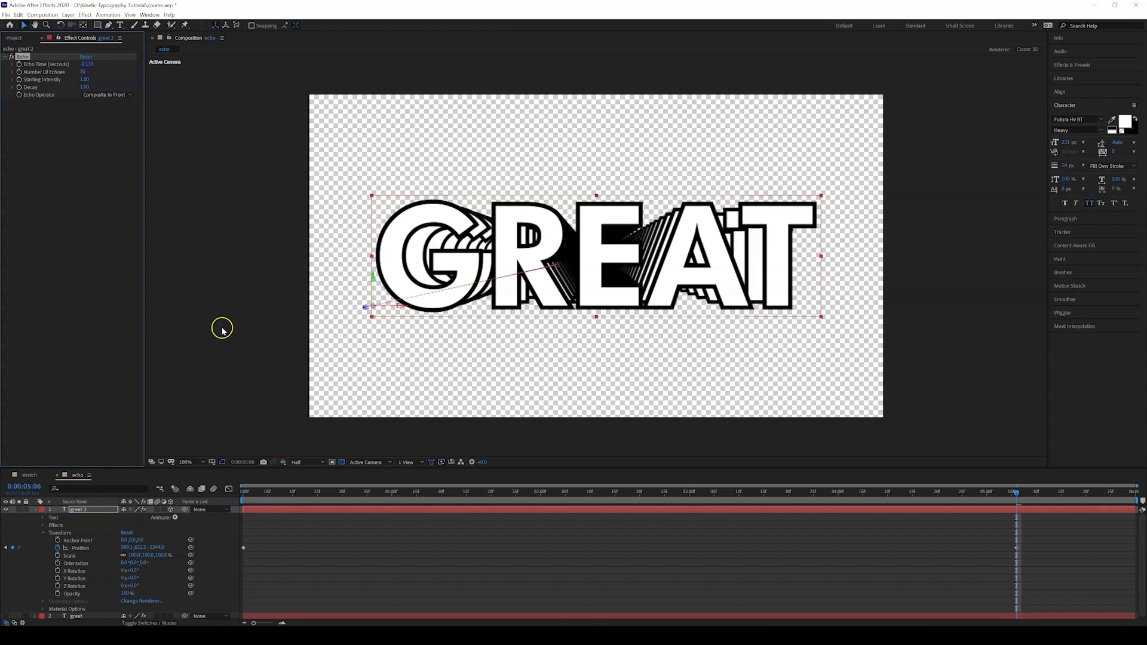
# - Preview the zoom with the wider echo spacing from the beginning, with the transparency grid turned off
pyautogui.click(245, 493)
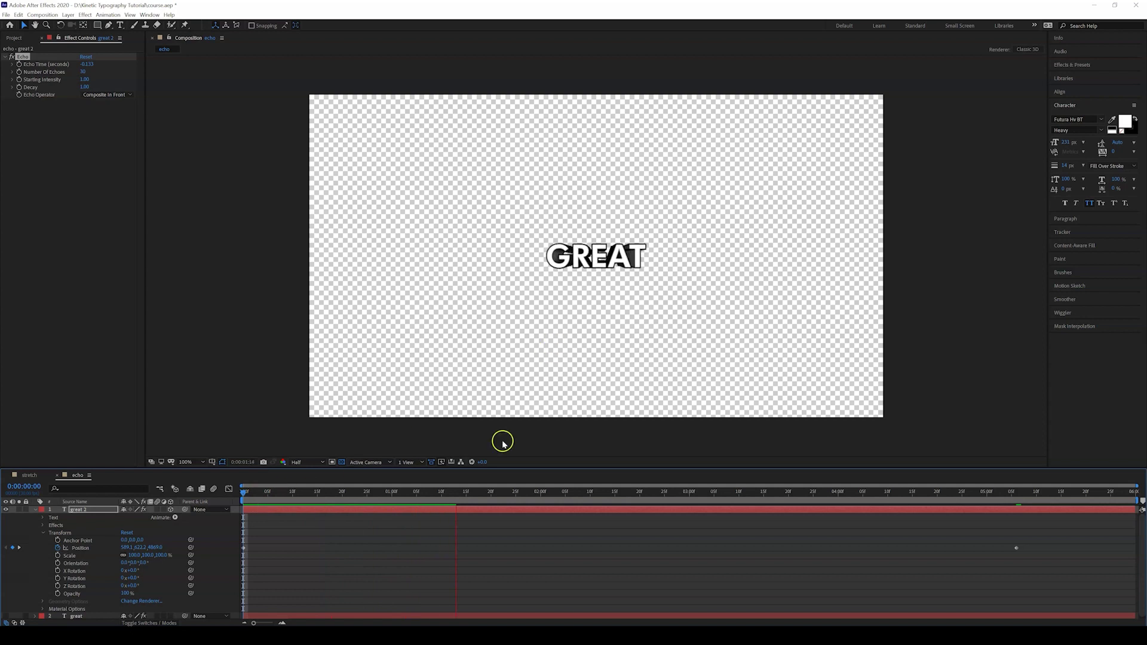
pyautogui.click(341, 462)
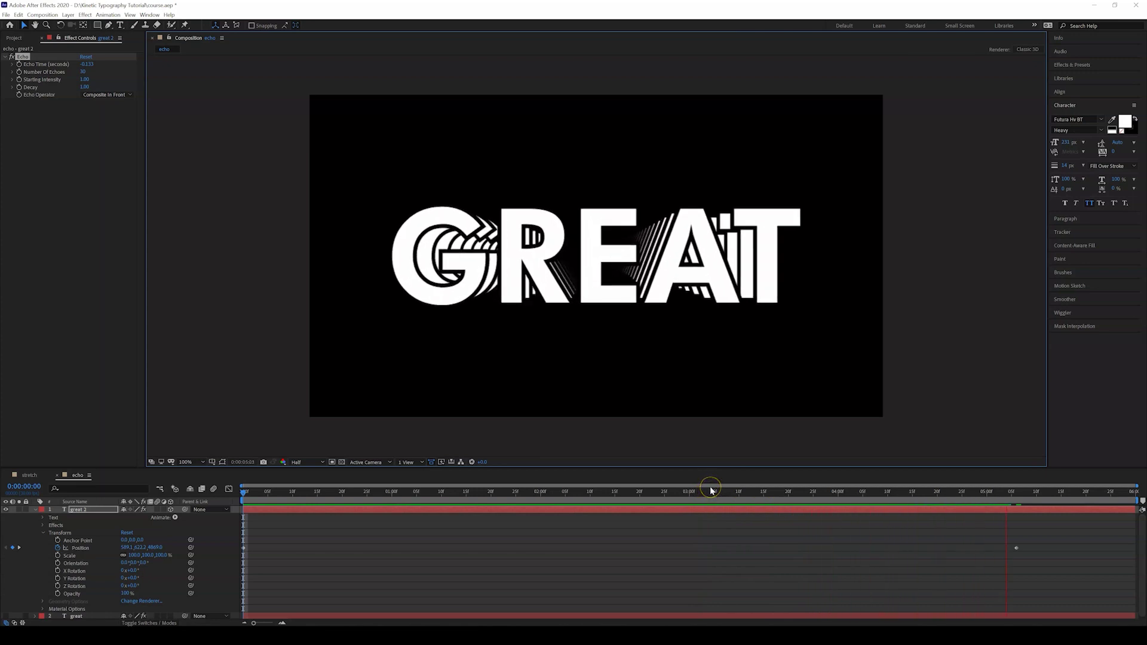
pyautogui.press('space')
# - Duplicate the zooming 3D text layer as the basis for another variation
pyautogui.click(103, 509)
pyautogui.click(95, 510)
pyautogui.hotkey('ctrl', 'd')
pyautogui.click(50, 518)
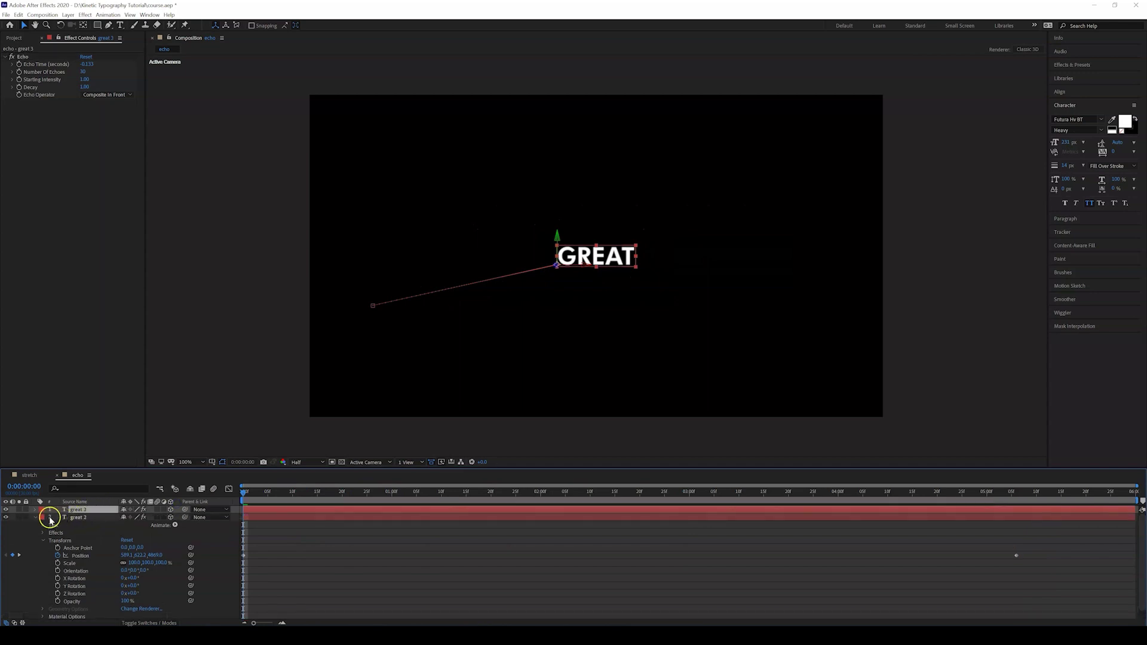
# - Start keyframes for Orientation and X, Y and Z Rotation on the duplicated text layer at 0:00:00:00
pyautogui.click(73, 511)
pyautogui.click(33, 160)
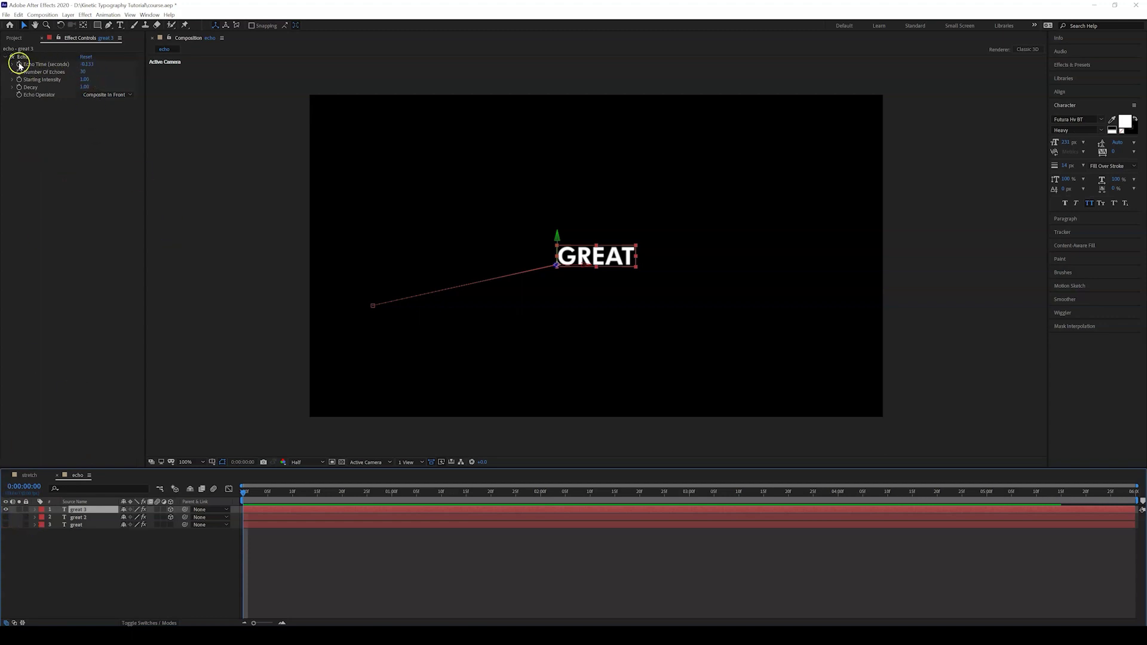
pyautogui.click(34, 510)
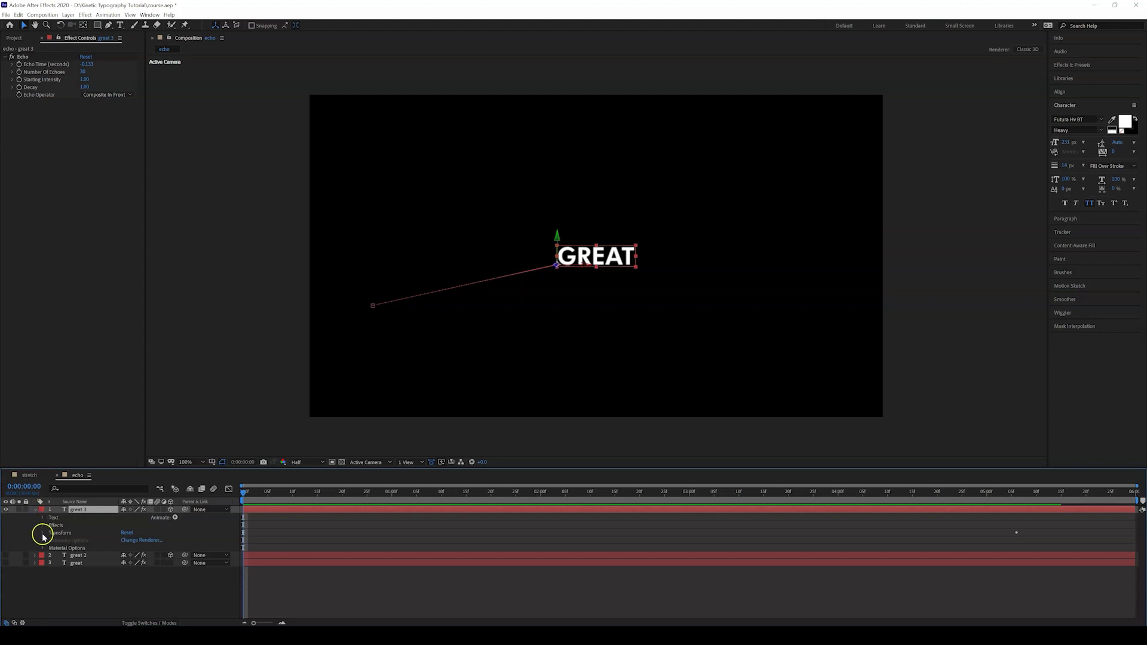
pyautogui.click(42, 533)
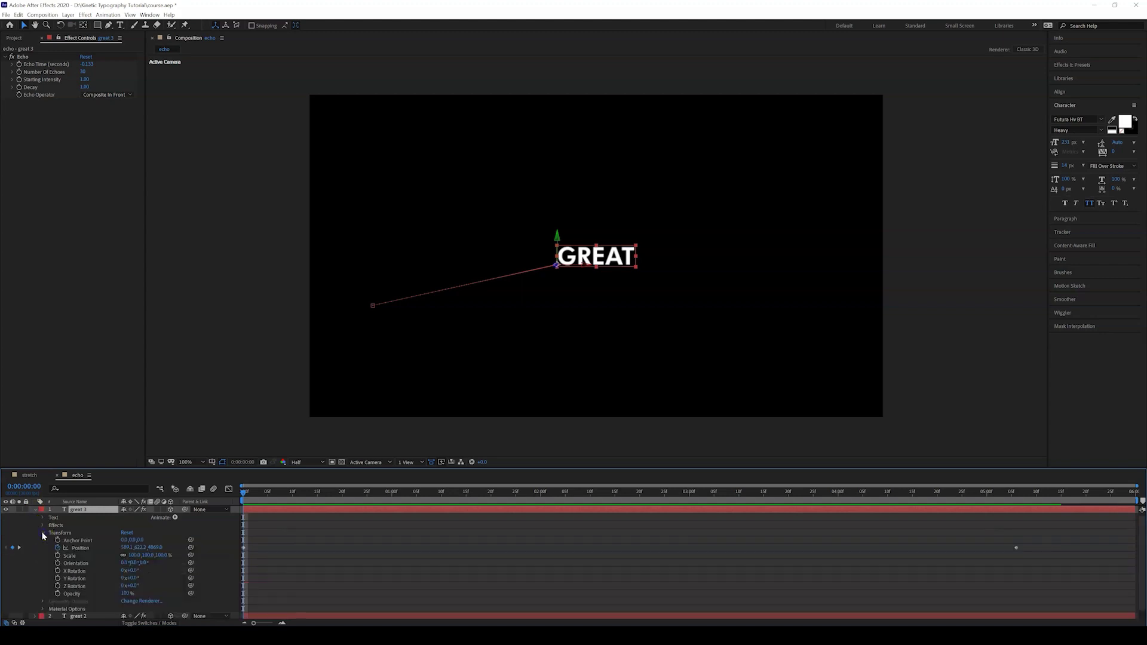
pyautogui.click(70, 566)
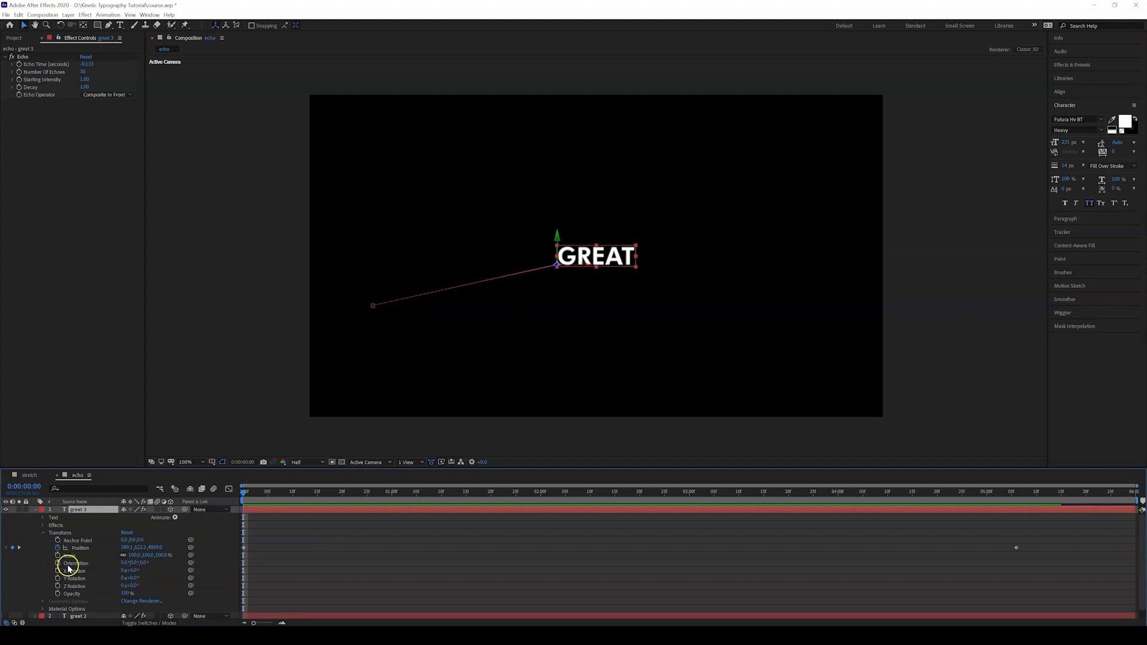
pyautogui.click(57, 563)
pyautogui.click(58, 571)
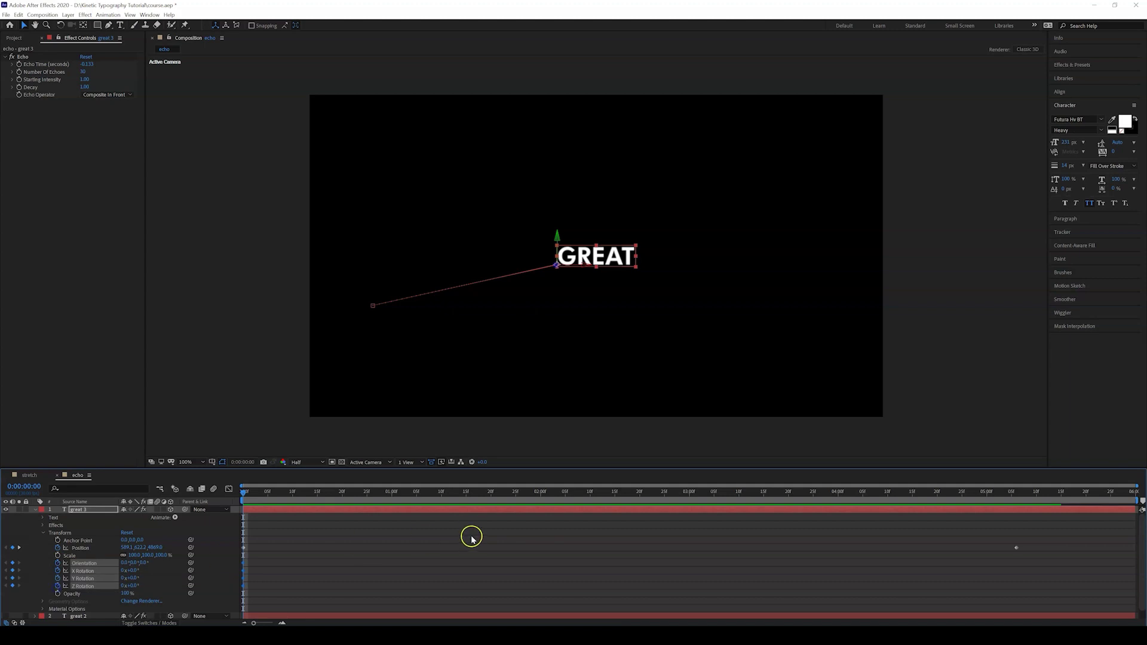
# - Keyframe the text at 0:00:05:06 with a Z Orientation of 67° and several full X Rotation turns
pyautogui.moveTo(1012, 498); pyautogui.dragTo(1017, 498)
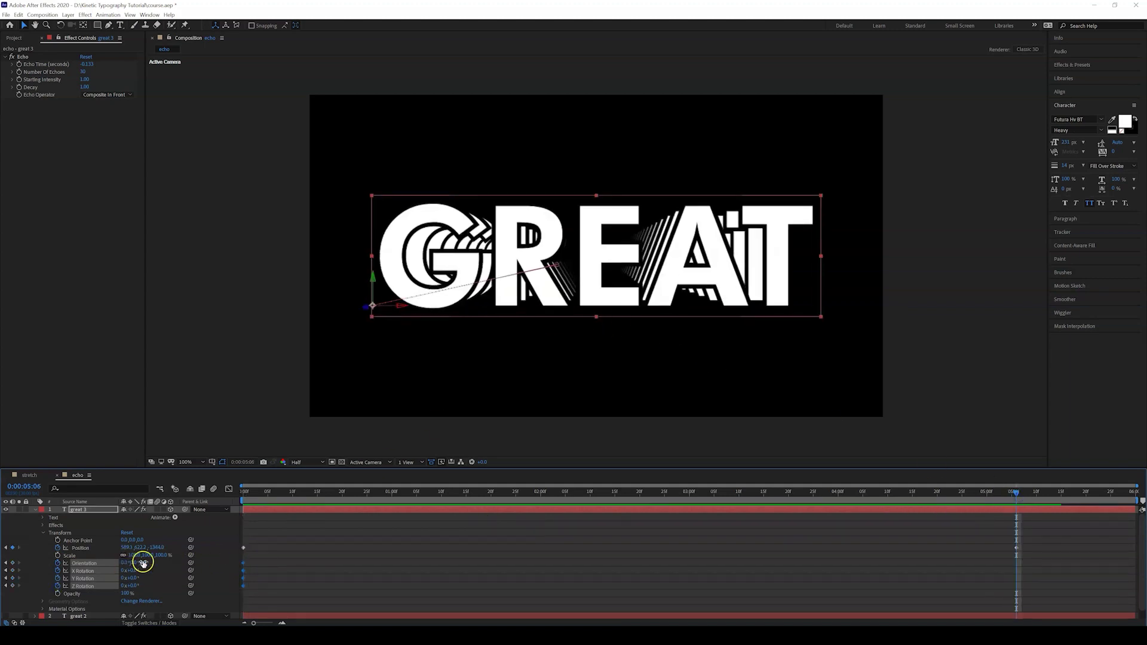
pyautogui.moveTo(147, 562)
pyautogui.mouseDown()
pyautogui.moveTo(166, 555)
pyautogui.moveTo(152, 567)
pyautogui.moveTo(164, 565)
pyautogui.mouseUp()
pyautogui.moveTo(157, 565); pyautogui.dragTo(466, 498)
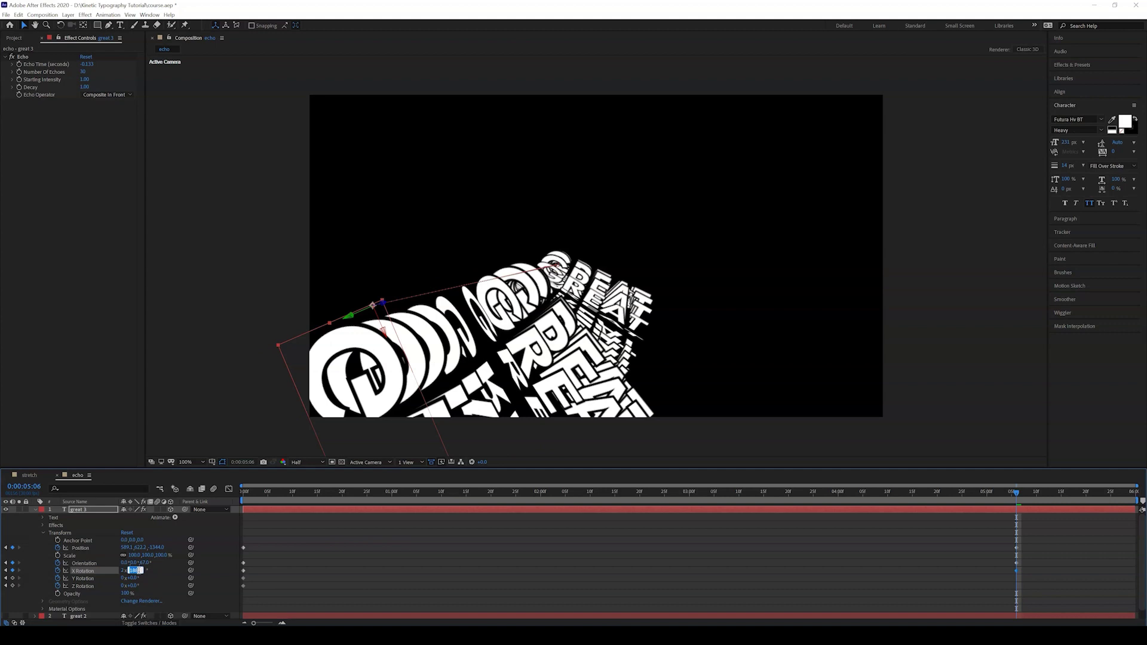
pyautogui.press('Return')
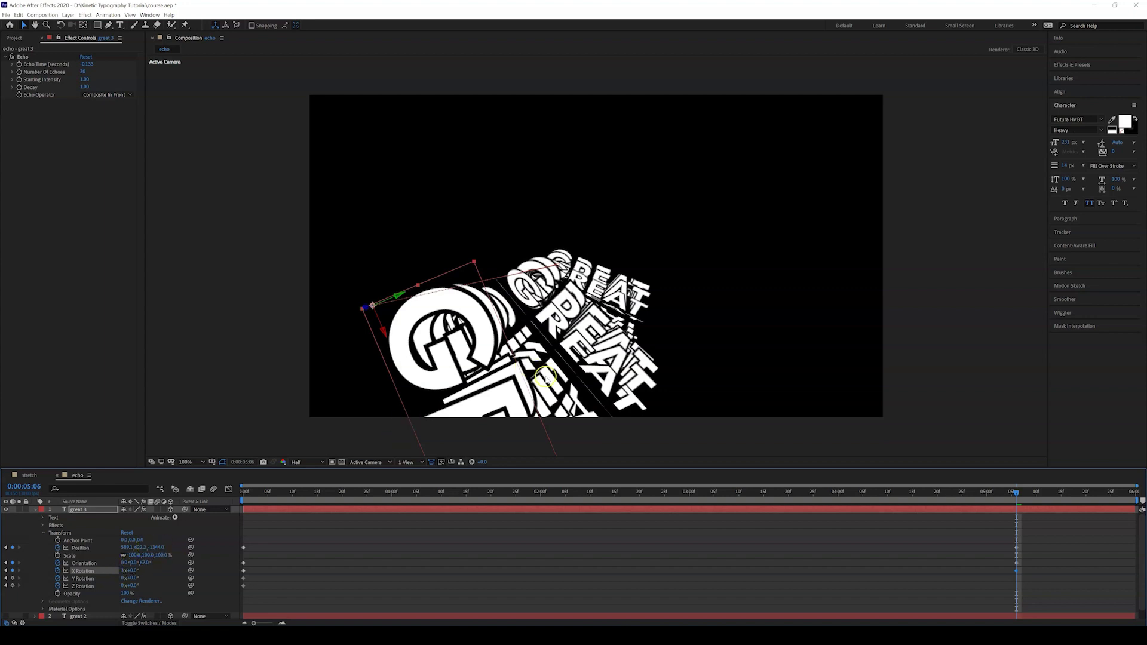
# - Scale the text to 59%, center it in the frame at 0:00:05:06, and reduce its Z Orientation to about 50°
pyautogui.click(119, 550)
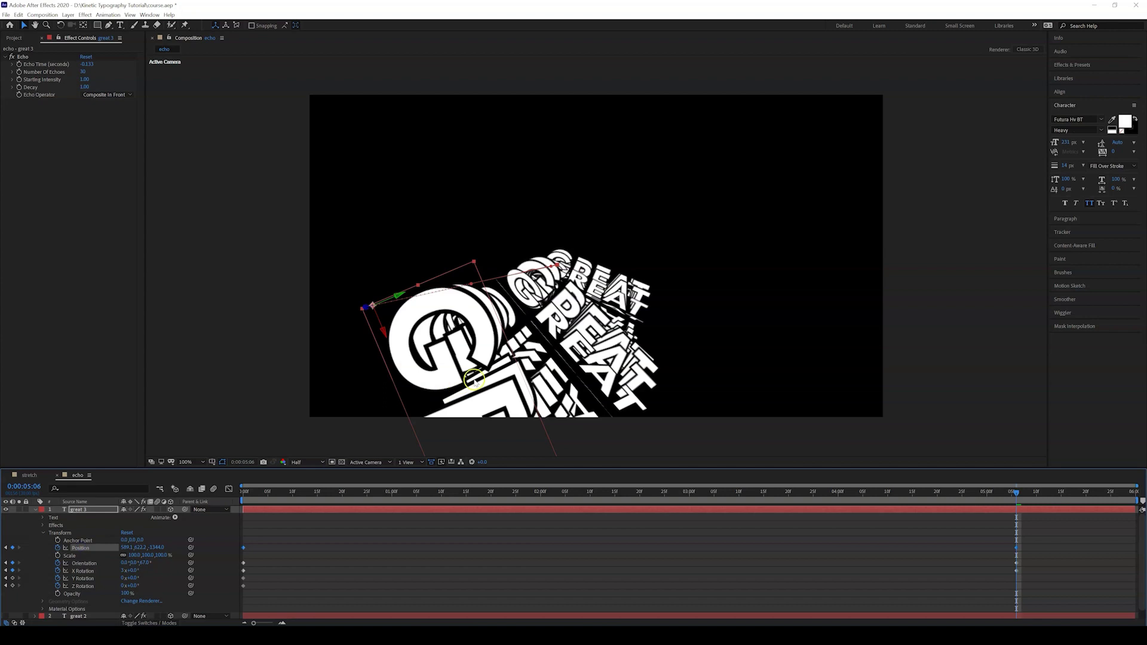
pyautogui.moveTo(473, 379); pyautogui.dragTo(560, 171)
pyautogui.moveTo(147, 564)
pyautogui.mouseDown()
pyautogui.moveTo(159, 557)
pyautogui.moveTo(144, 559)
pyautogui.mouseUp()
pyautogui.click(144, 563)
pyautogui.moveTo(555, 206); pyautogui.dragTo(619, 268)
pyautogui.moveTo(147, 563); pyautogui.dragTo(145, 563)
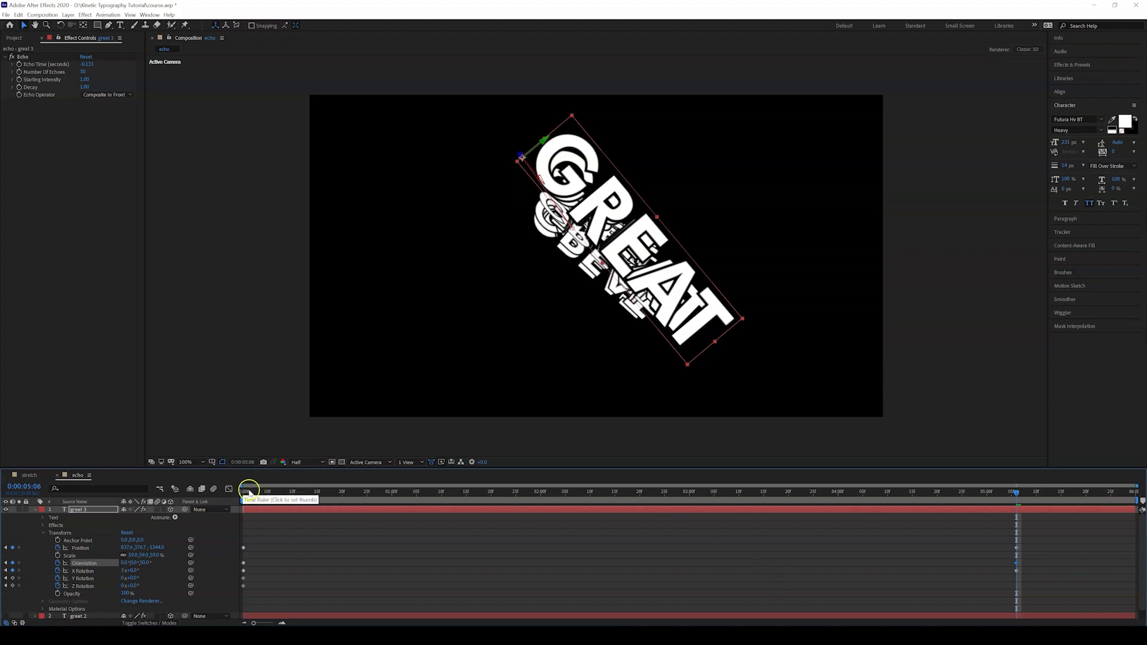
# - Preview the rotating echo zoom from the beginning and return to the first frame
pyautogui.moveTo(248, 492); pyautogui.dragTo(227, 492)
pyautogui.click(358, 547)
pyautogui.press('space')
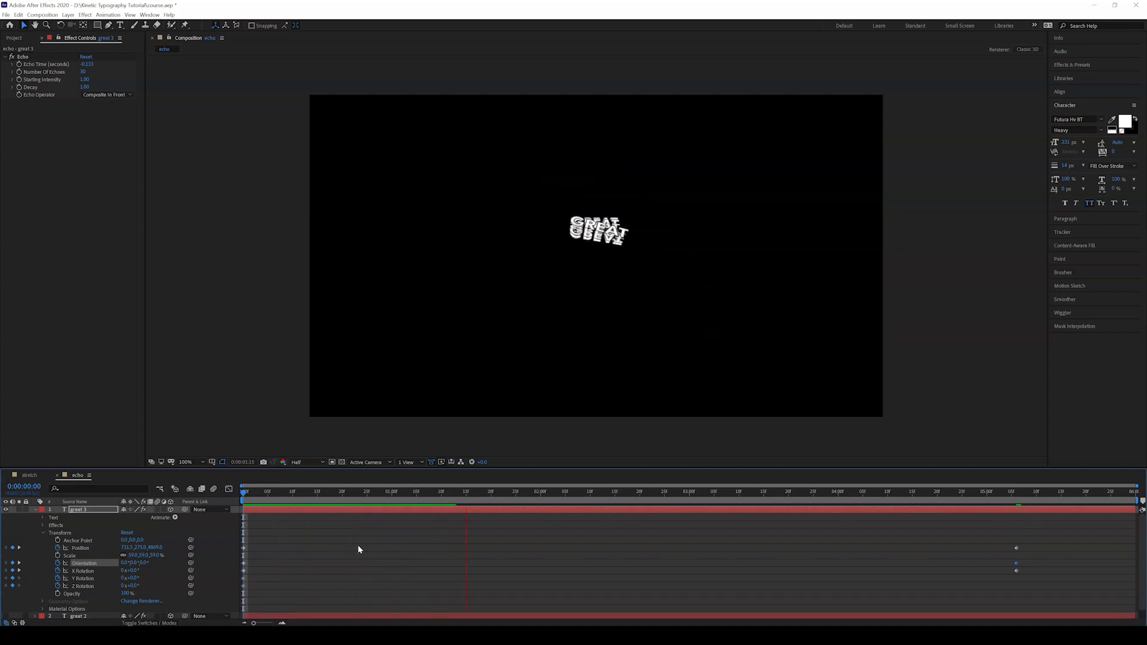
pyautogui.click(609, 297)
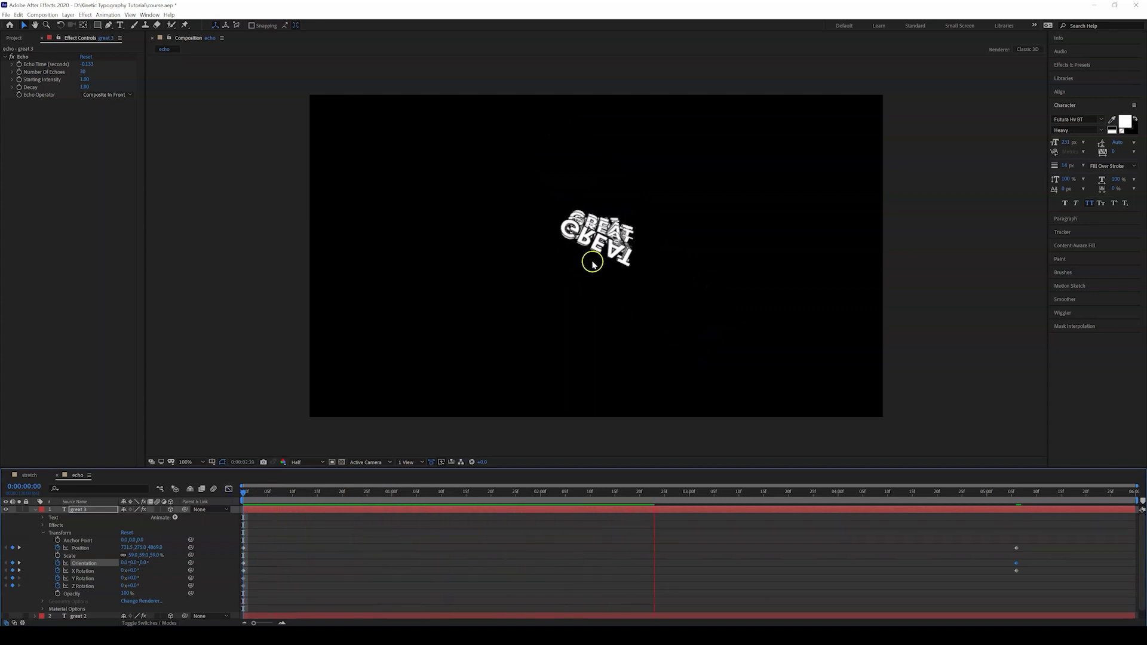
pyautogui.click(586, 259)
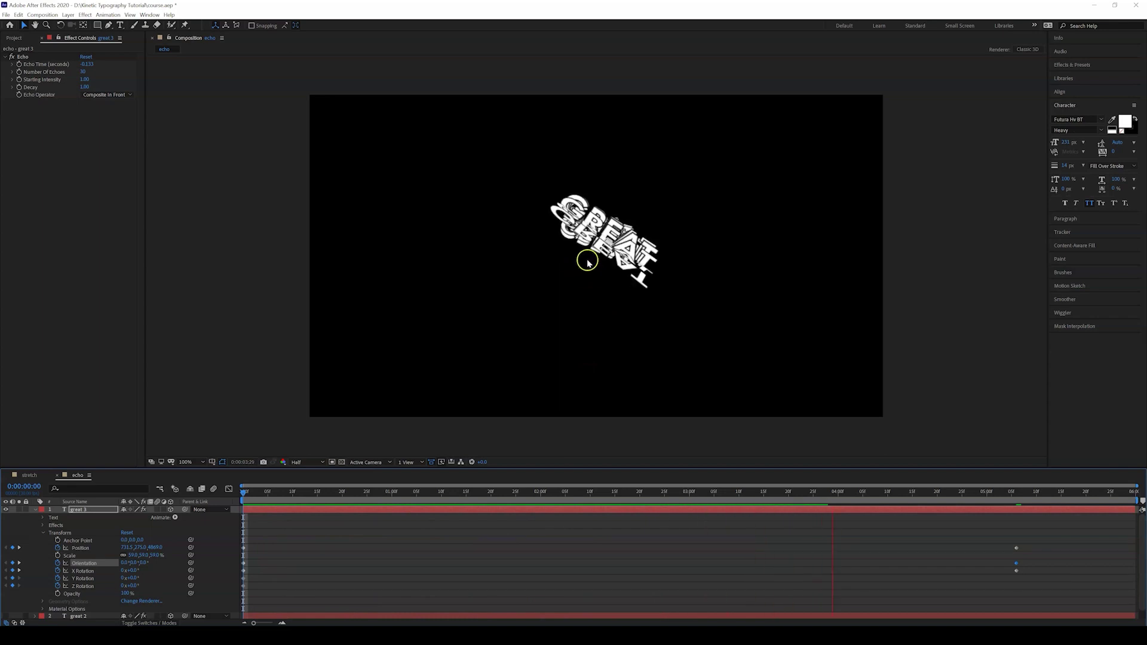
pyautogui.click(580, 260)
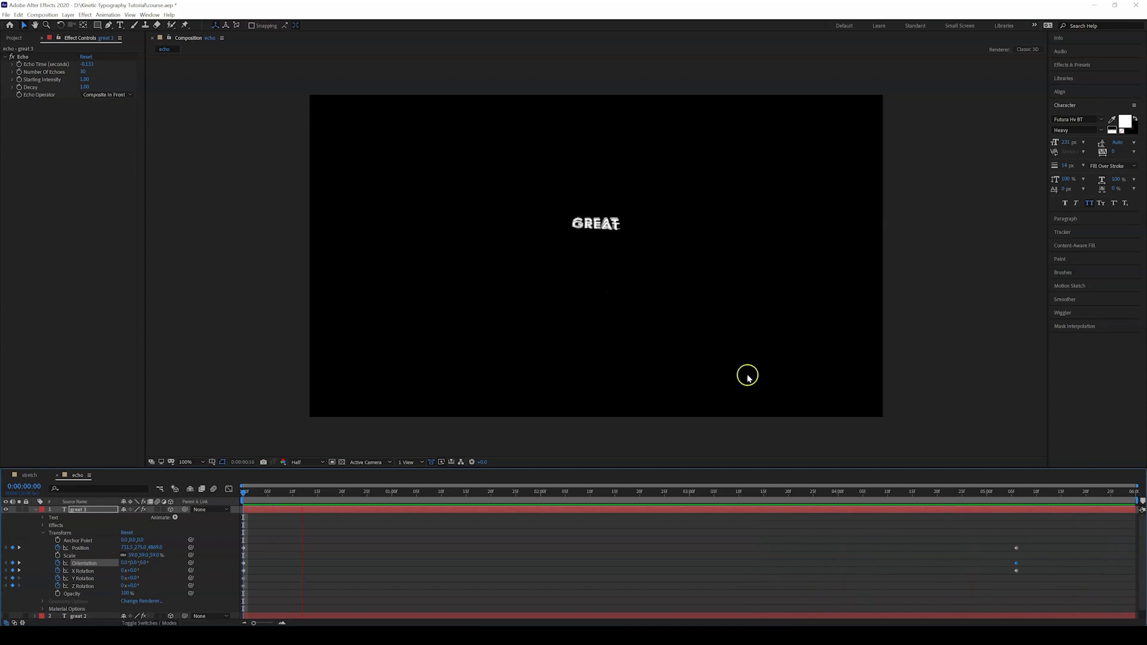
pyautogui.click(254, 499)
pyautogui.click(238, 487)
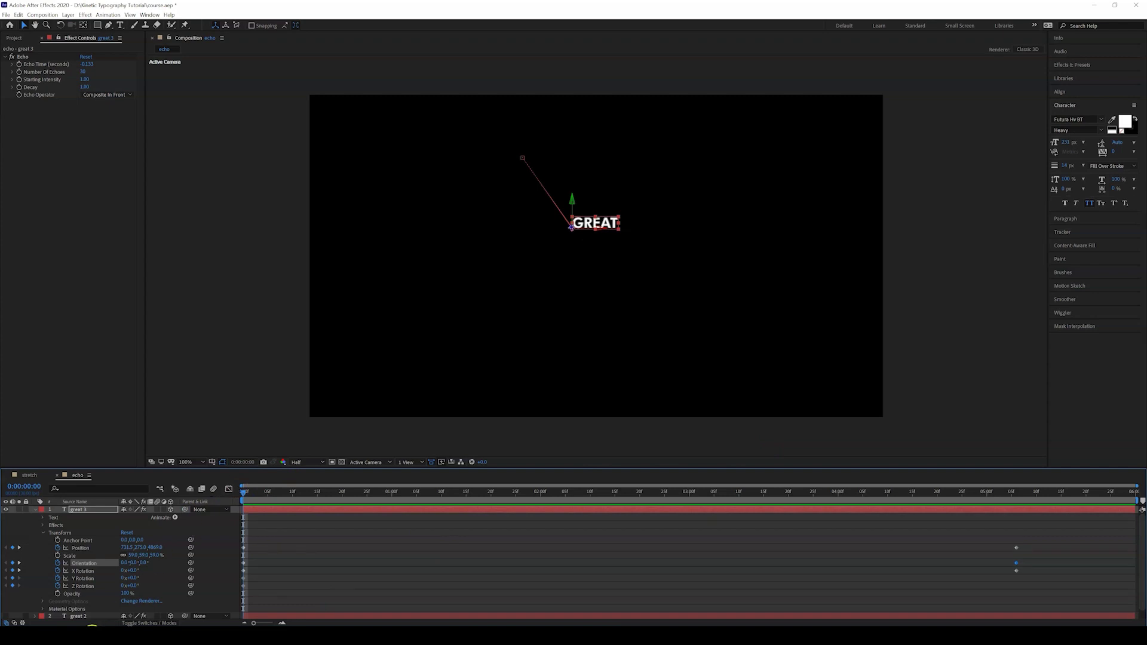
# - Check the rotating layer's transform values at the first frame and replay the animation
pyautogui.click(82, 508)
pyautogui.press('Return')
pyautogui.click(124, 563)
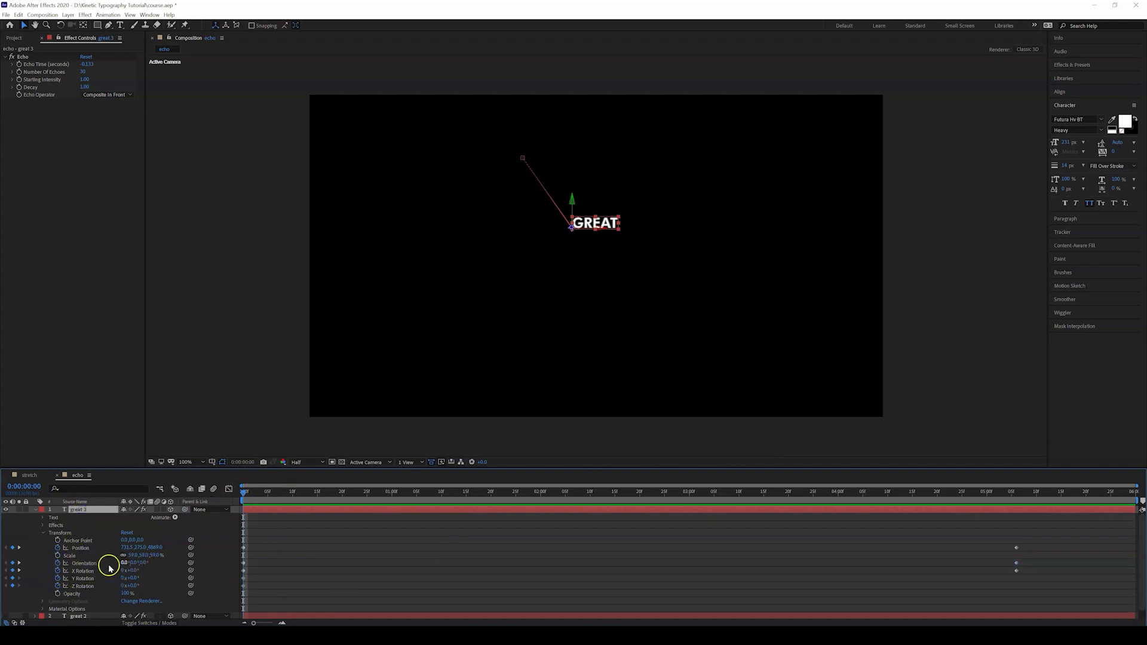
pyautogui.click(143, 556)
pyautogui.click(320, 520)
pyautogui.press('space')
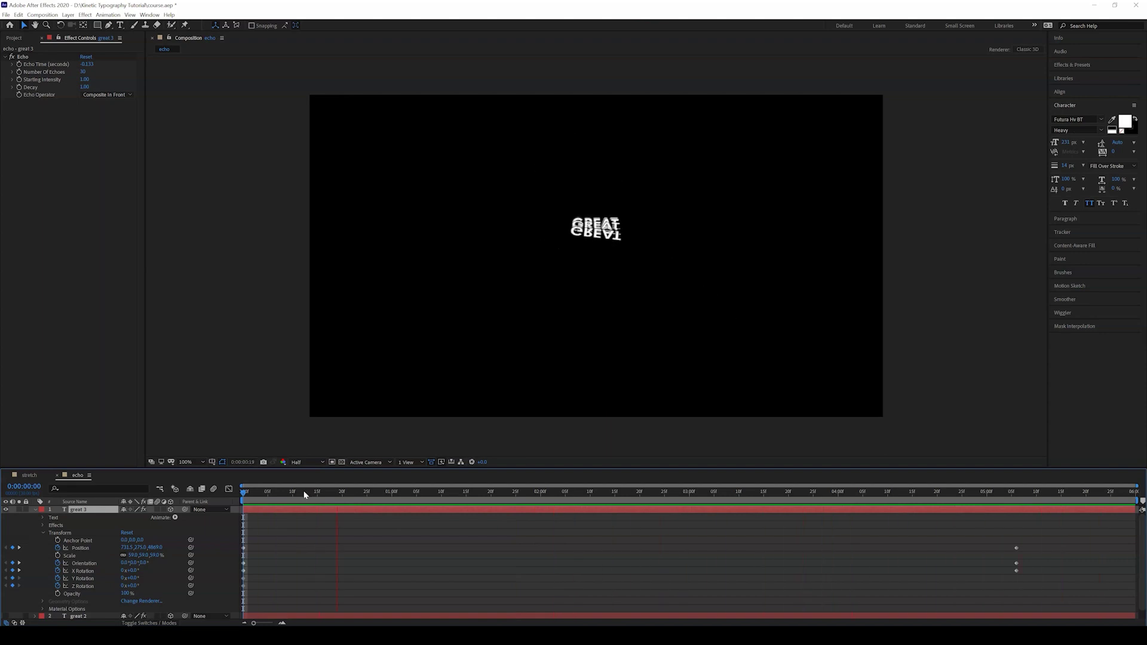
pyautogui.press('space')
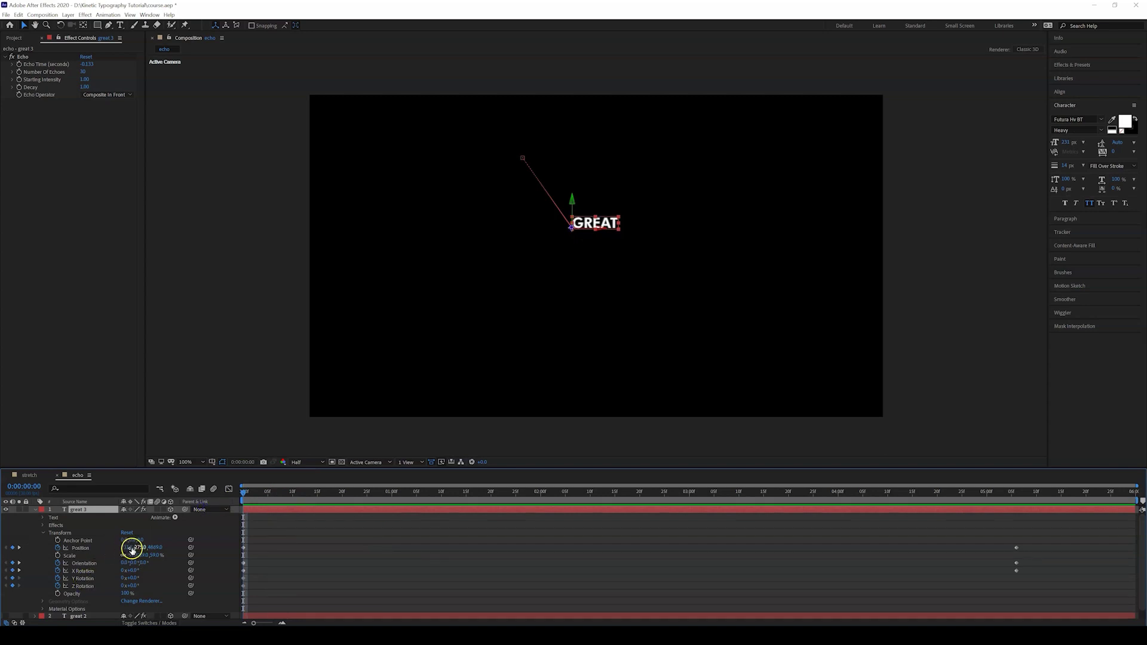
# - Bring the text's starting Position closer to the viewer and lower in the frame at 0:00:00:00, and preview the change
pyautogui.moveTo(155, 548); pyautogui.dragTo(2, 552)
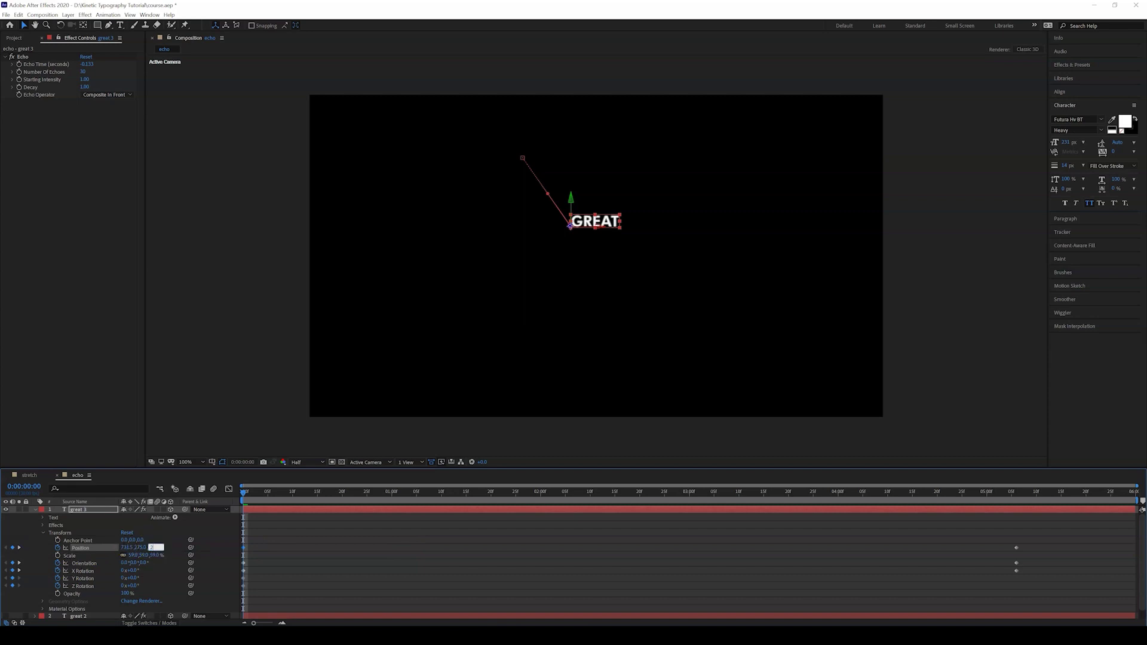
pyautogui.press('Return')
pyautogui.moveTo(587, 190); pyautogui.dragTo(584, 251)
pyautogui.moveTo(156, 548); pyautogui.dragTo(63, 556)
pyautogui.press('space')
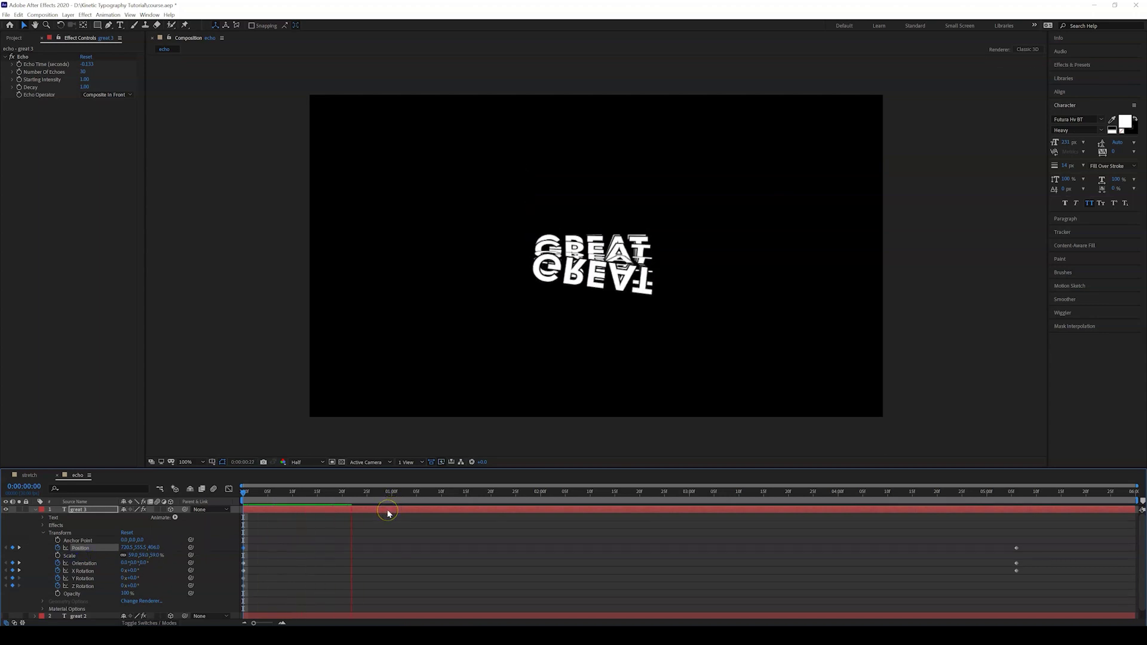